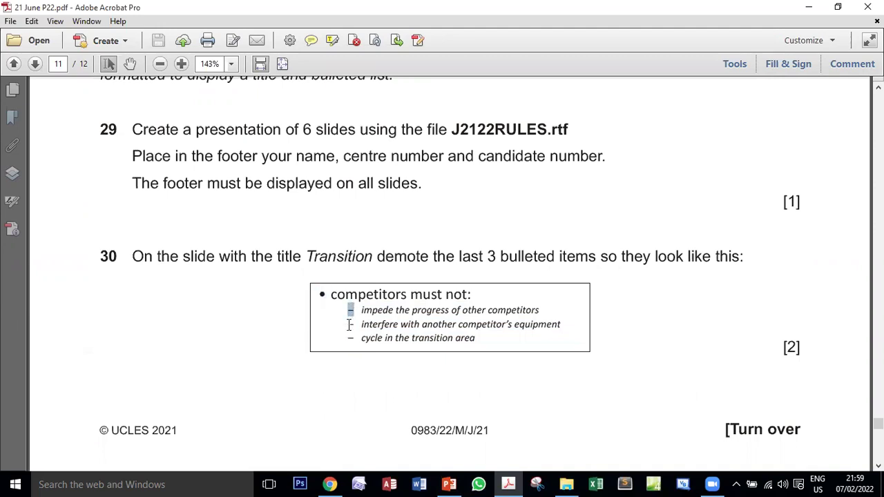
Step: Switch to PowerPoint and change the bullets of the last three Transition items to the Box Drawings Light Horizontal dash symbol
drag(349, 338, 368, 343)
click(449, 484)
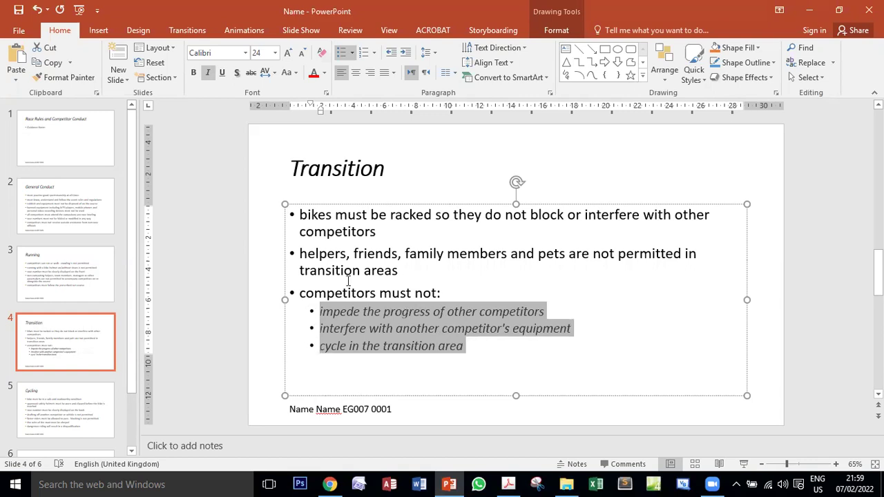
click(353, 56)
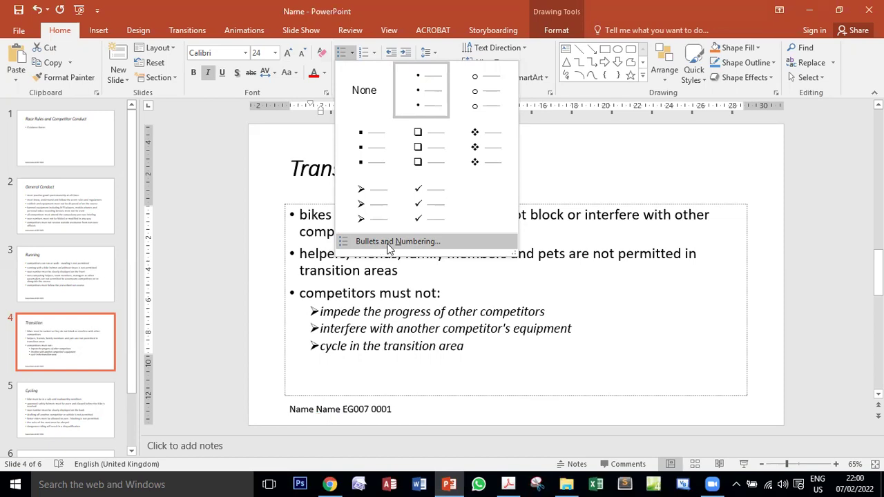
click(411, 241)
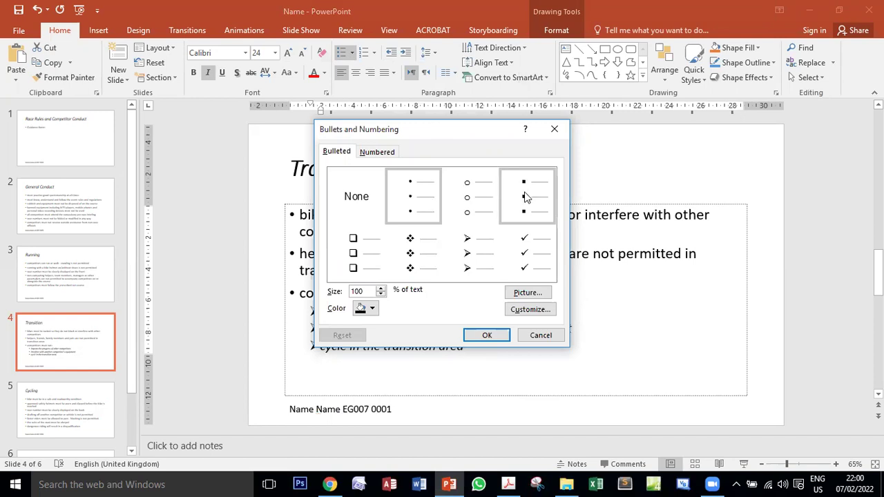
click(530, 311)
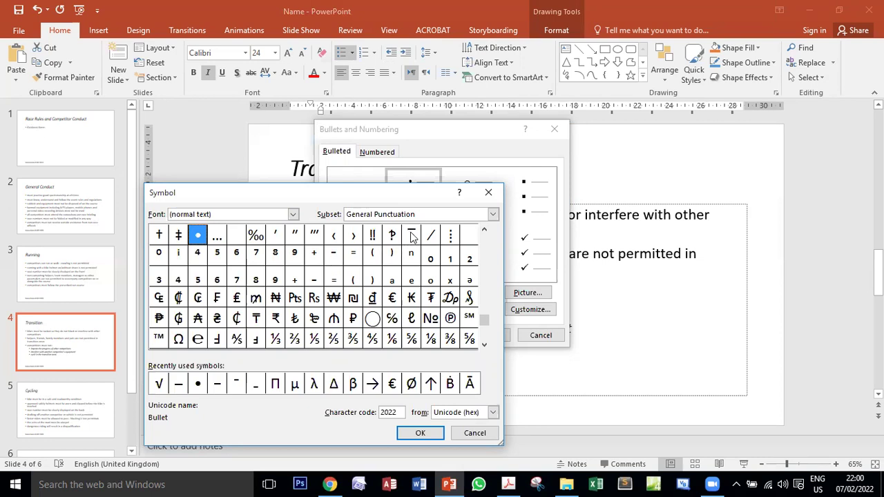
click(178, 383)
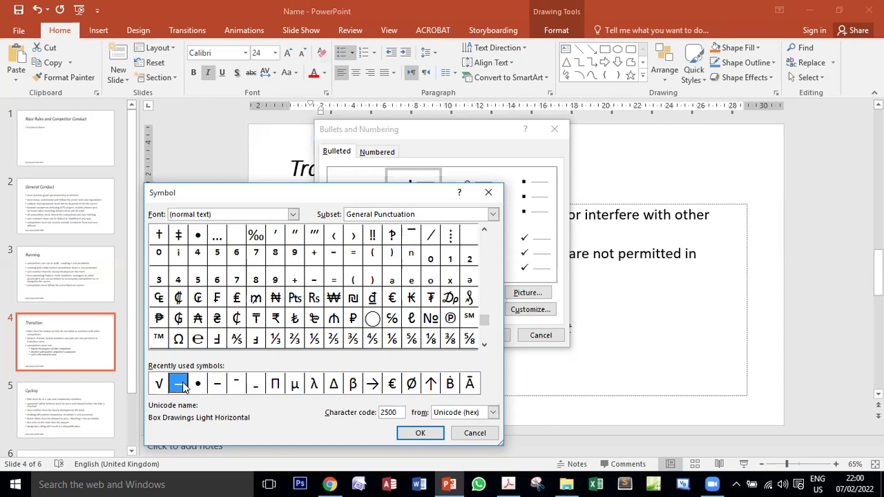
drag(484, 320, 494, 276)
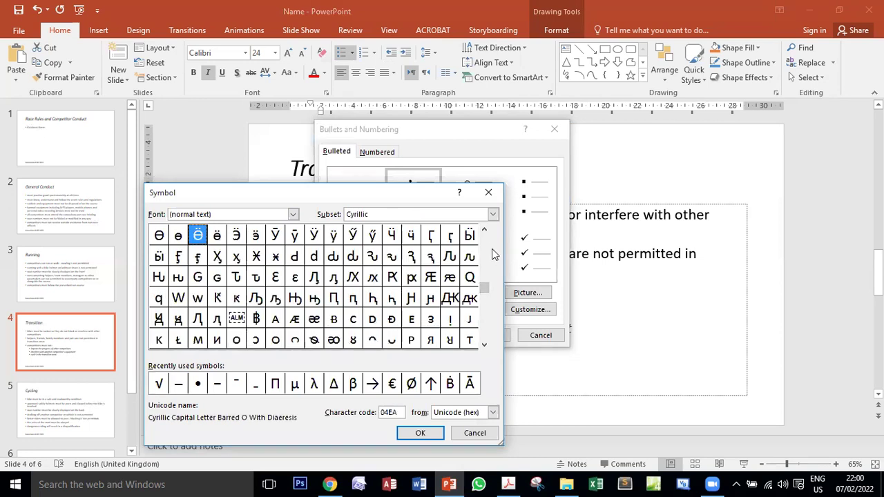
scroll(484, 239, up, 10)
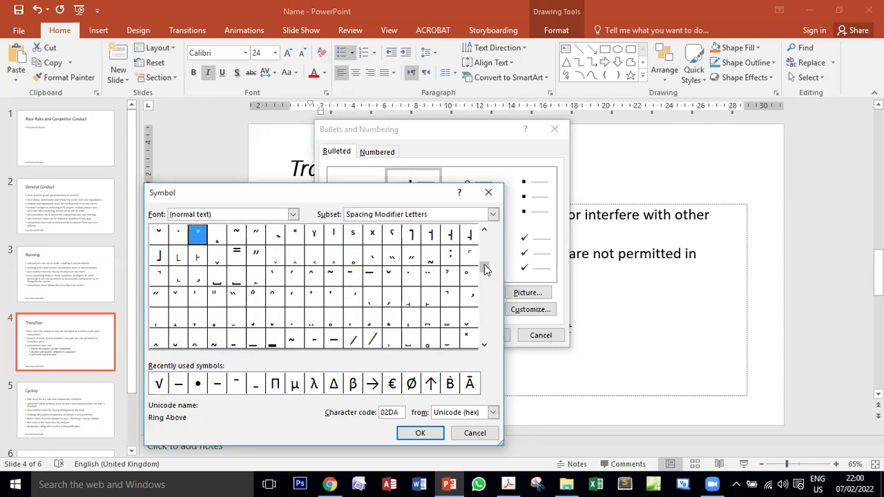
scroll(487, 302, down, 3)
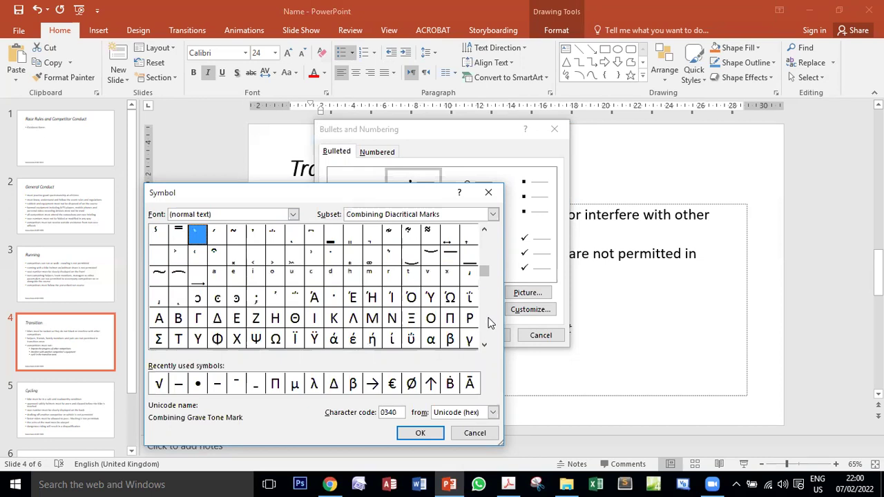
scroll(487, 317, down, 3)
scroll(488, 335, down, 3)
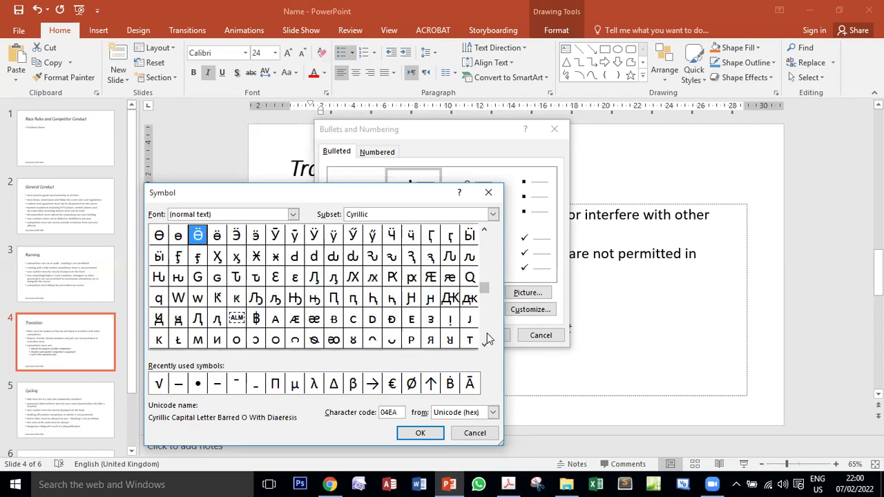
scroll(487, 337, down, 3)
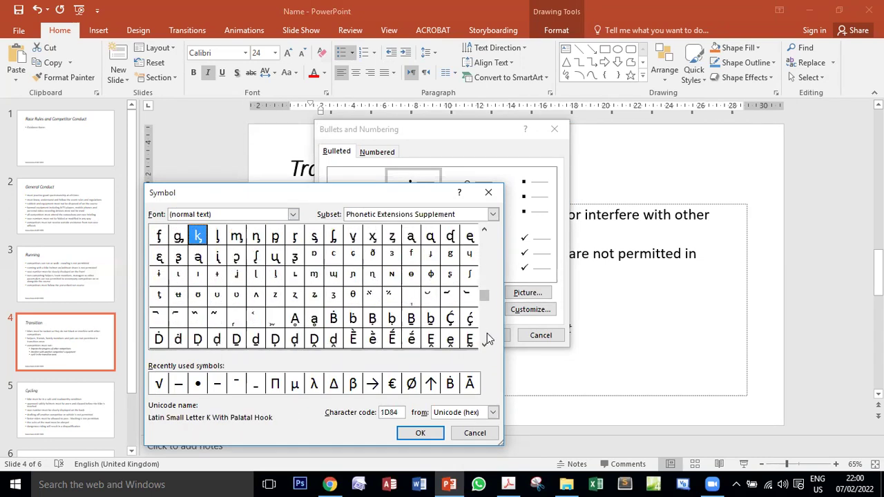
click(179, 384)
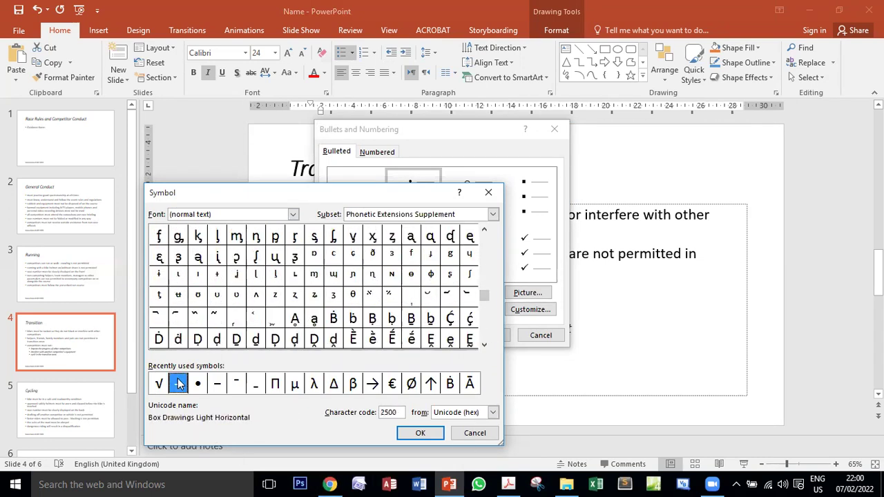
click(420, 433)
click(487, 336)
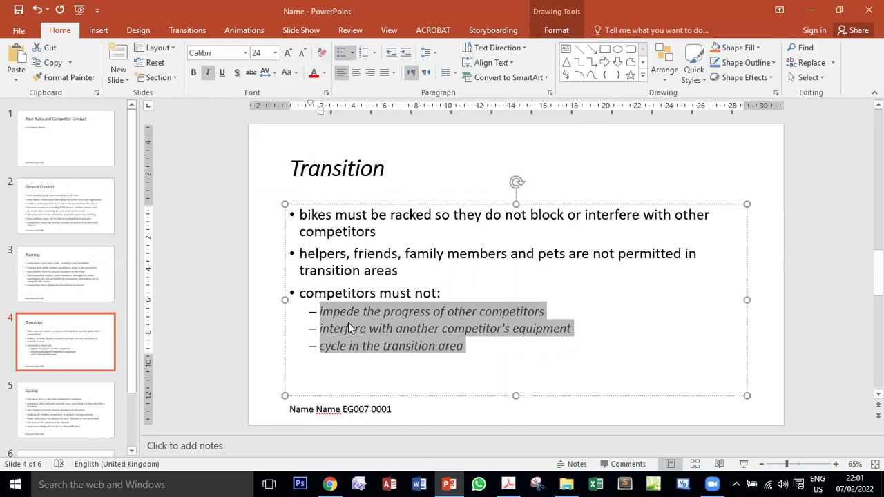
Step: Switch to the exam paper in Acrobat and compare the demoted bullet example in question 30 with the slide
click(509, 483)
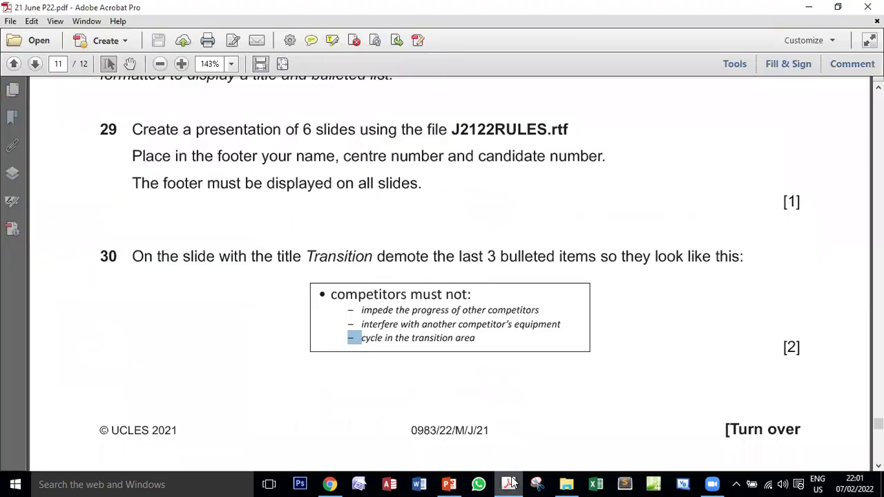
drag(788, 344, 795, 351)
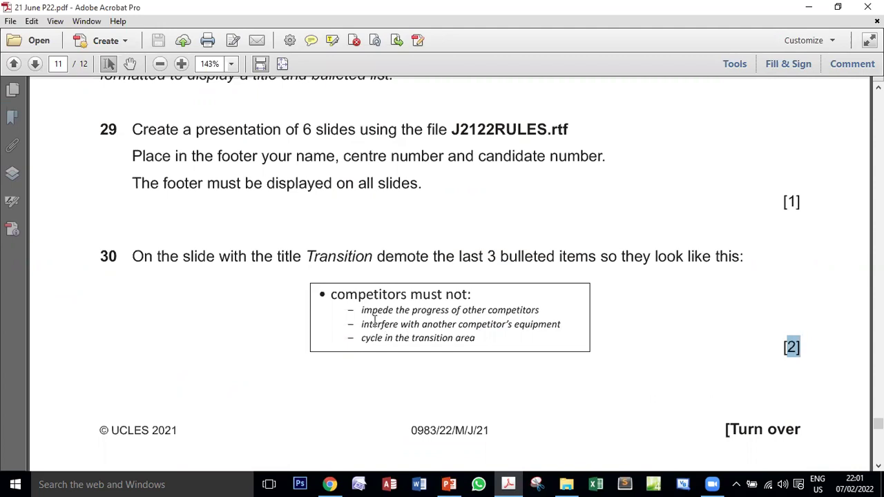
drag(364, 310, 474, 344)
click(353, 319)
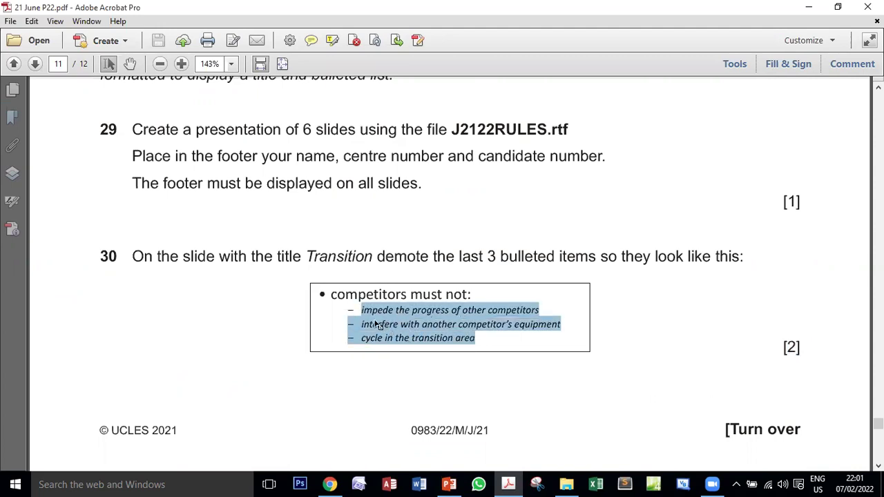
click(350, 310)
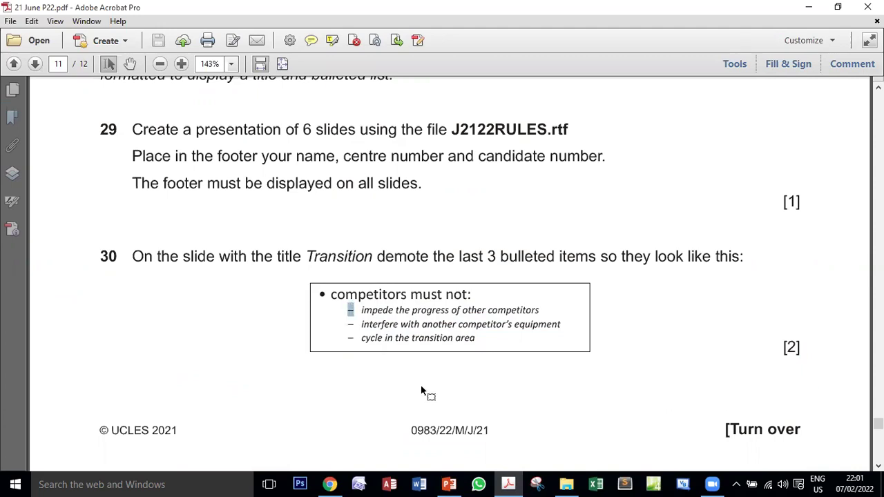
Step: Read through questions 31 to 35 on page 12 to review the table, formatting and handout printing requirements
scroll(600, 338, down, 5)
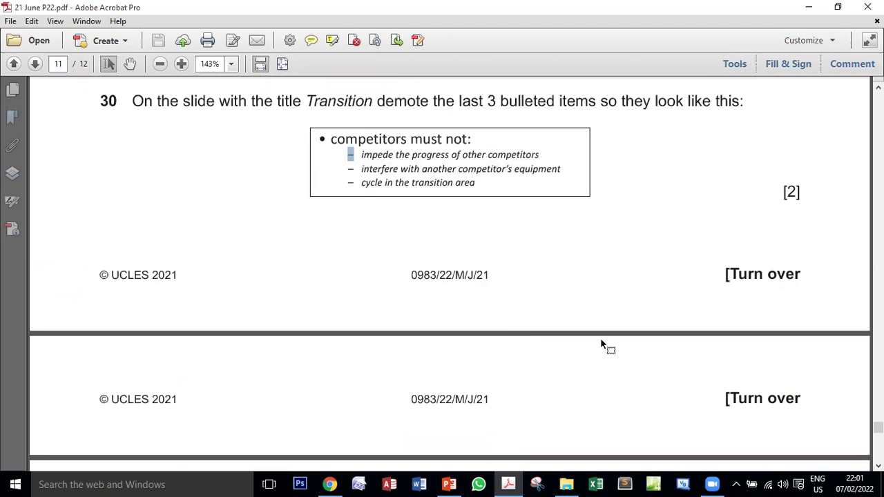
scroll(600, 337, up, 2)
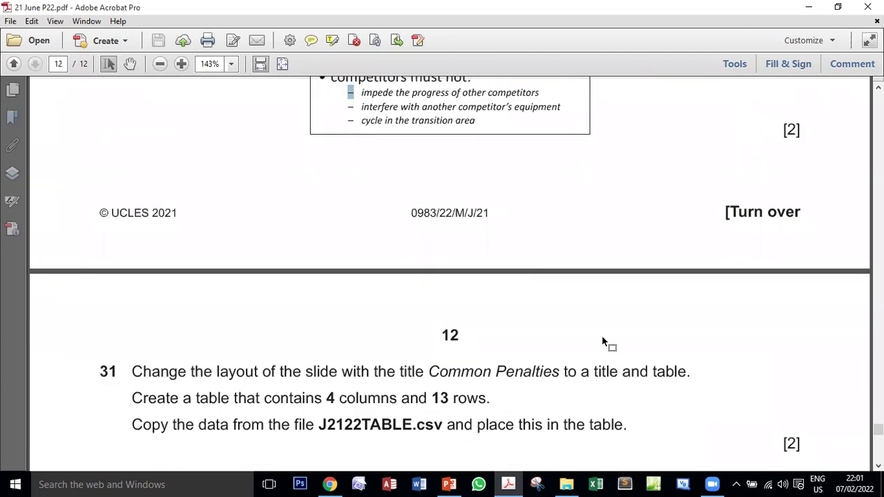
scroll(602, 341, down, 4)
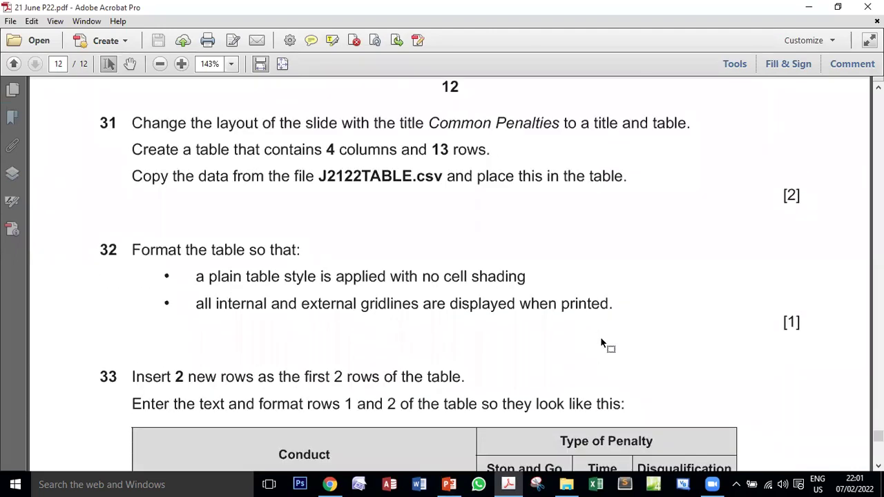
scroll(601, 344, down, 9)
scroll(601, 343, up, 7)
scroll(600, 343, up, 4)
scroll(601, 343, down, 6)
scroll(600, 343, up, 4)
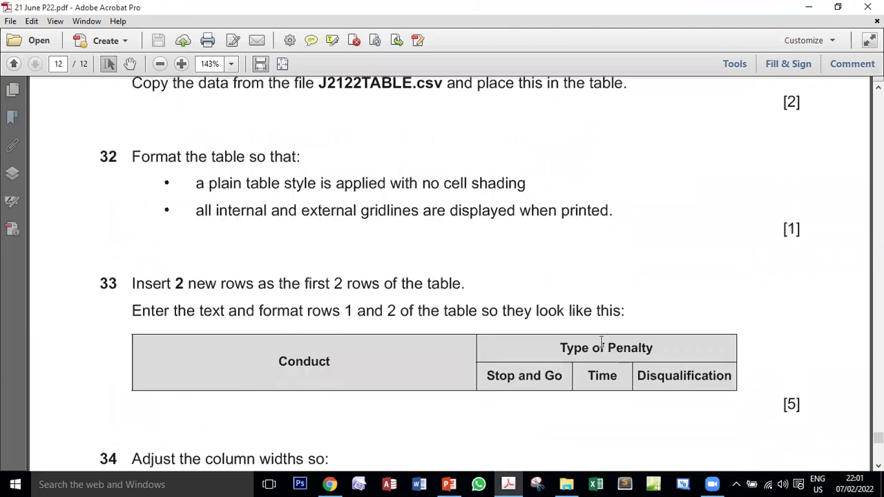
scroll(600, 340, up, 2)
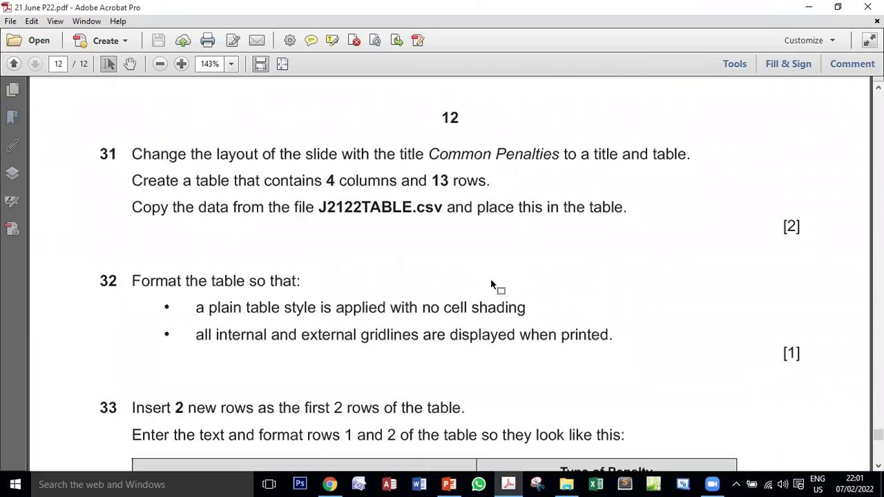
scroll(492, 282, down, 4)
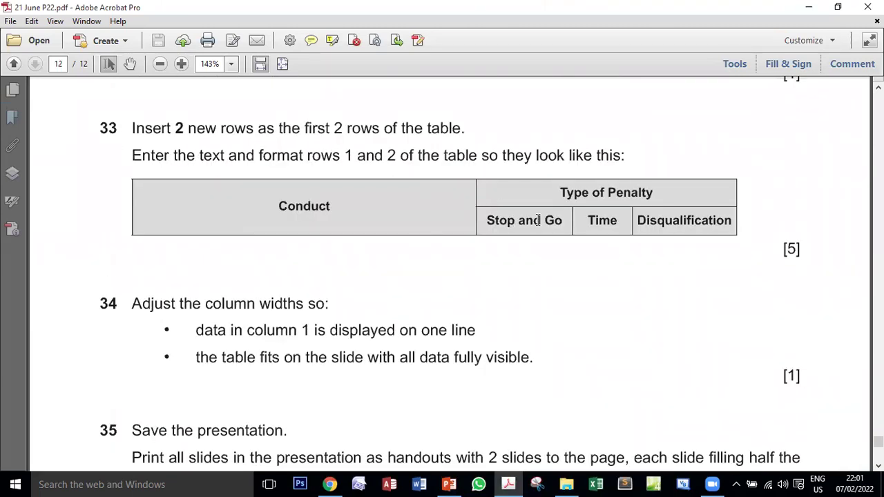
scroll(555, 242, down, 2)
scroll(553, 242, up, 7)
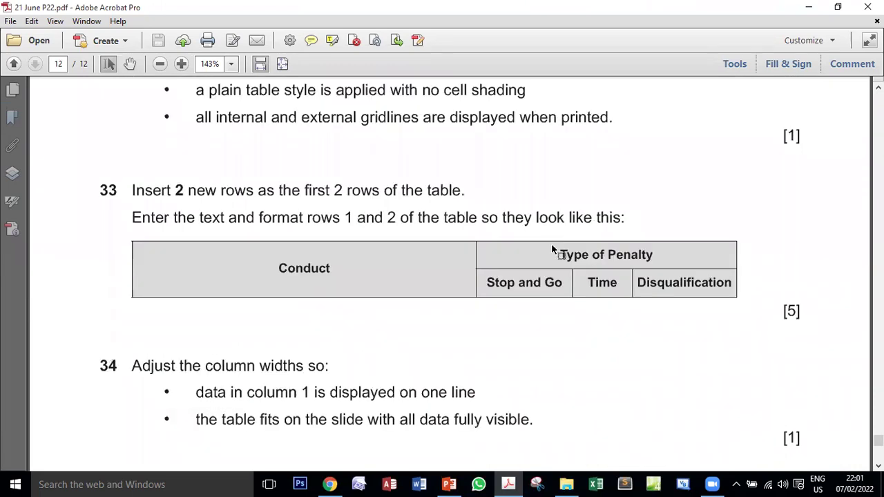
scroll(551, 248, down, 4)
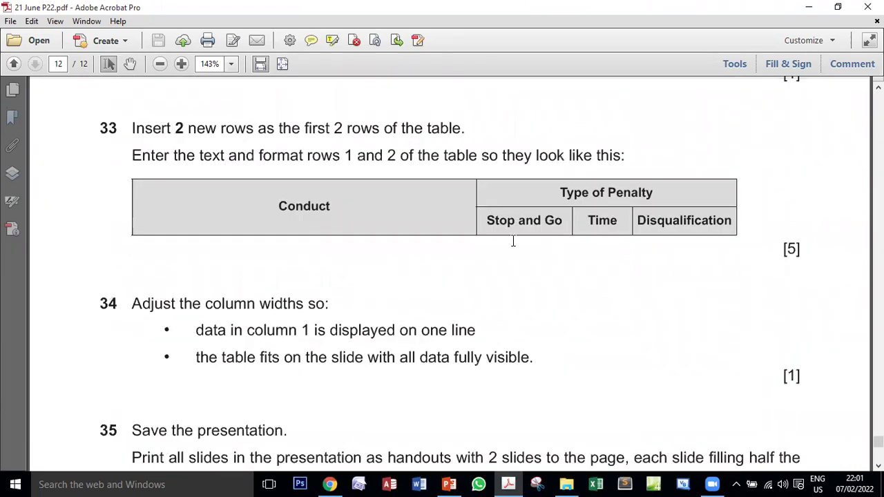
scroll(621, 286, down, 3)
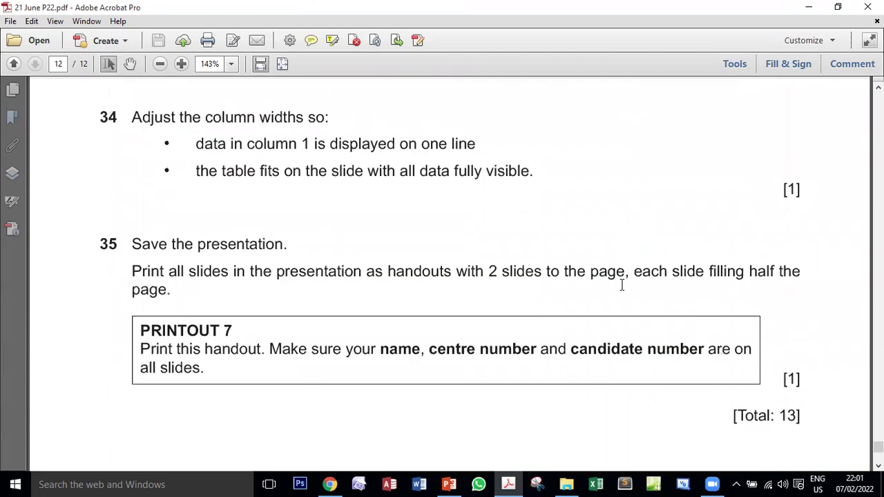
double_click(140, 270)
scroll(513, 346, up, 6)
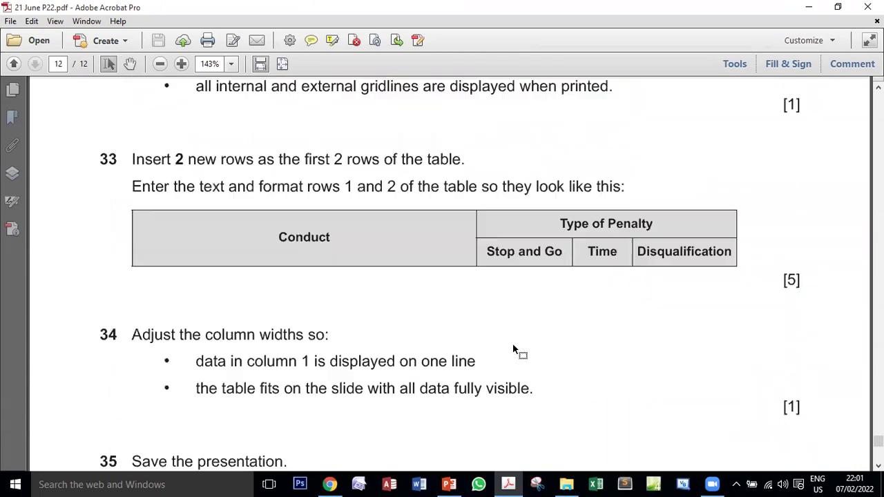
scroll(328, 276, up, 1)
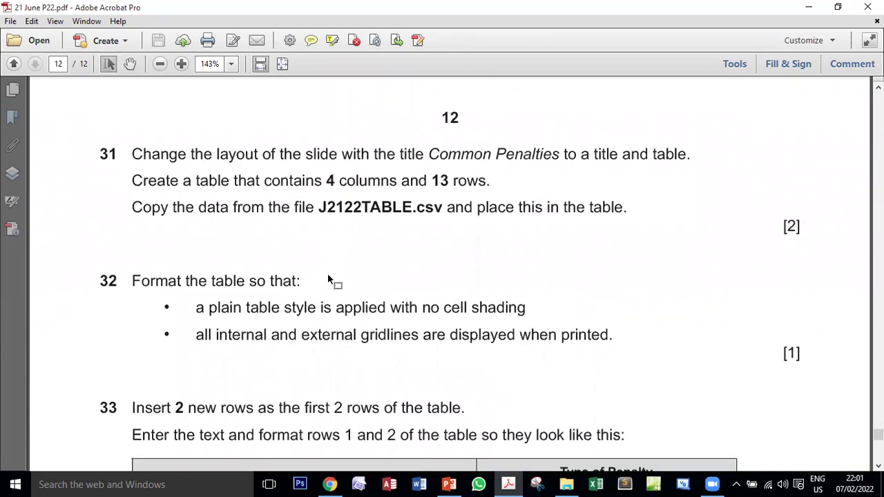
Step: Examine question 31's instruction for the slide titled Common Penalties and the layout it requires
double_click(105, 154)
click(137, 152)
drag(474, 152, 558, 155)
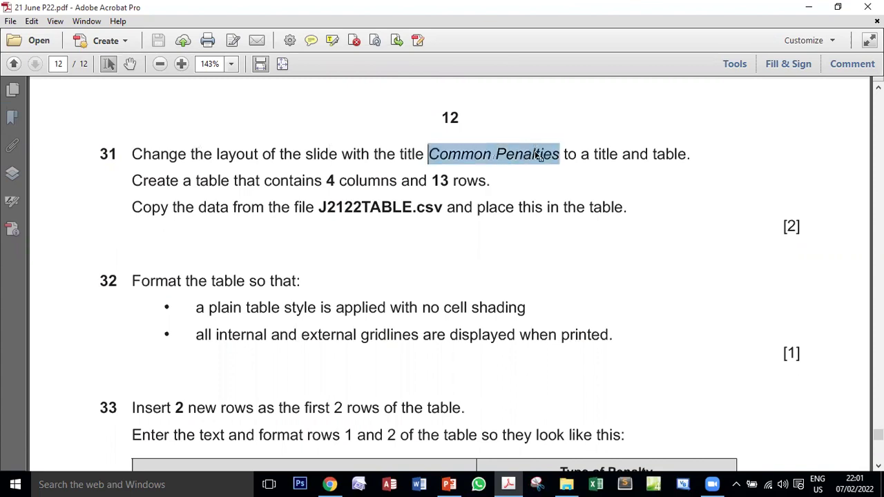
click(598, 154)
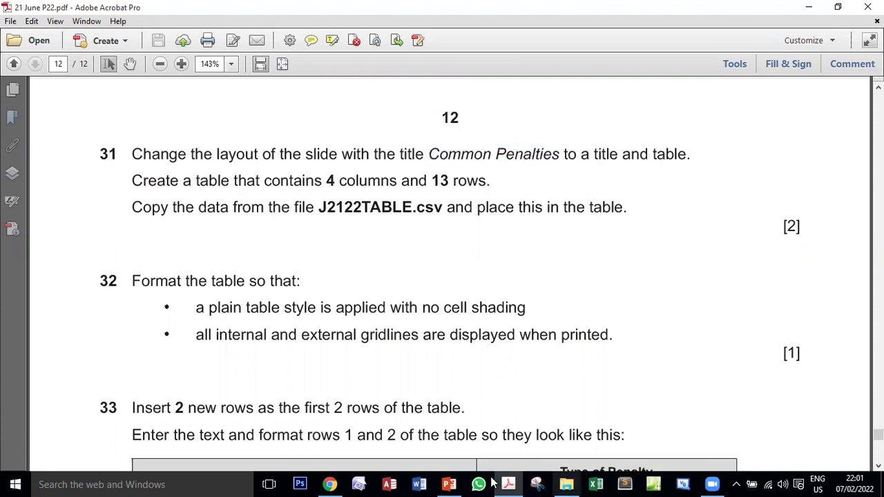
Step: Switch to PowerPoint and open slide 6, titled Common Penalties
click(448, 484)
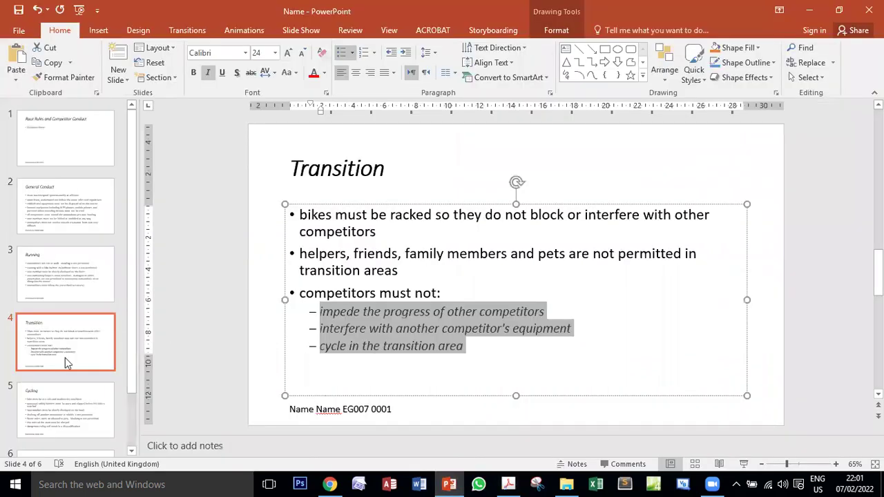
click(56, 398)
scroll(59, 348, down, 3)
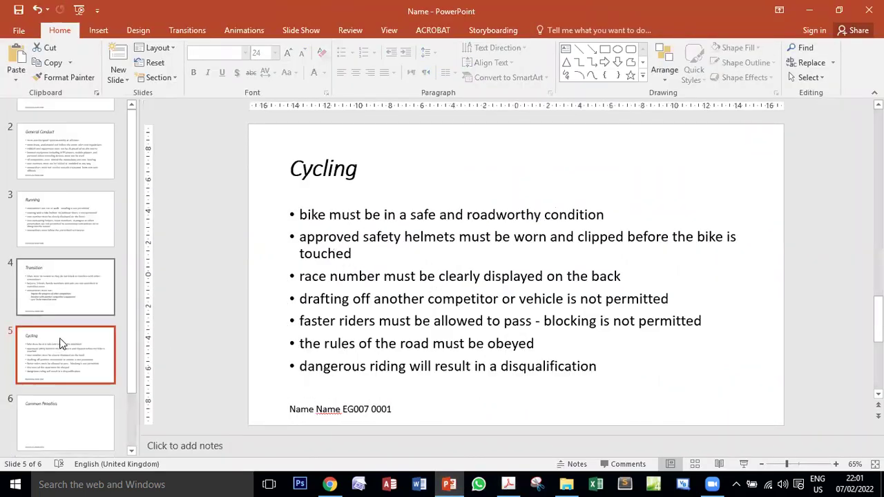
click(60, 402)
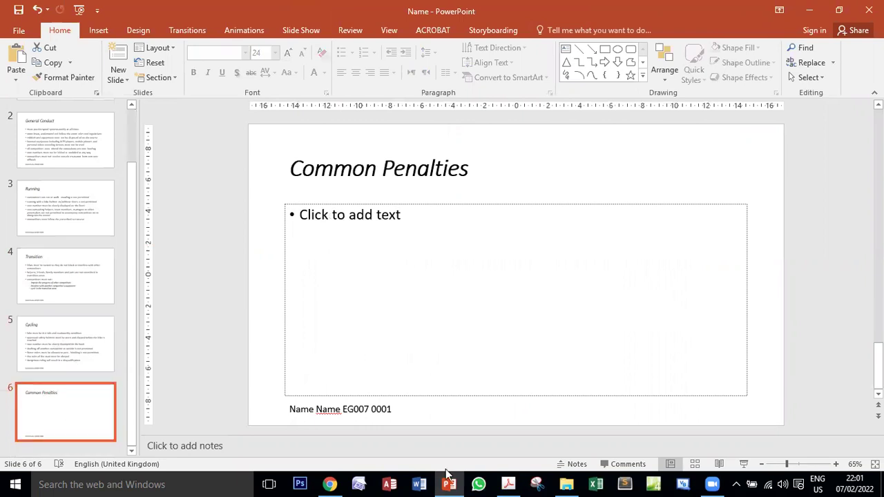
Step: Return to the exam paper in Acrobat and recheck the slide title and table layout named in question 31
click(508, 484)
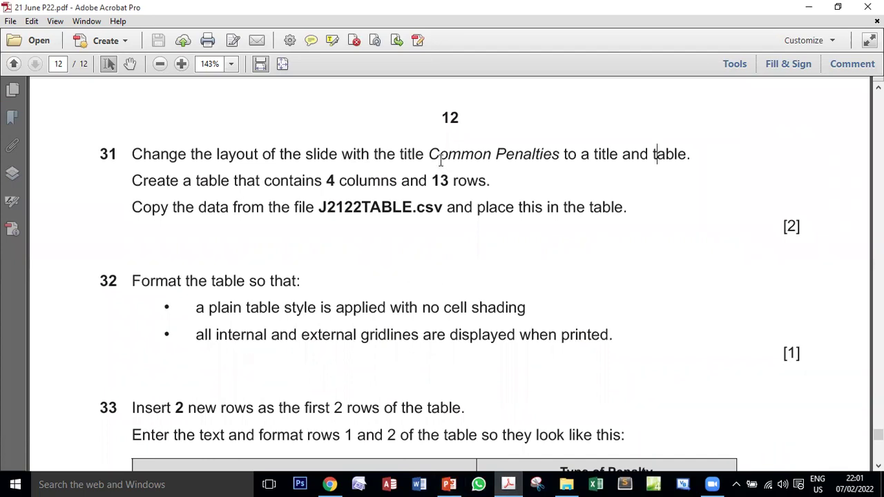
drag(429, 154, 559, 154)
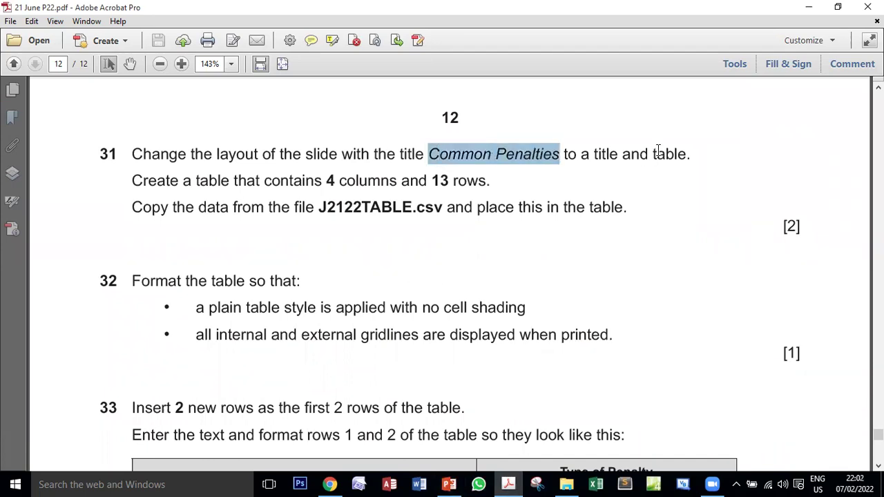
double_click(659, 154)
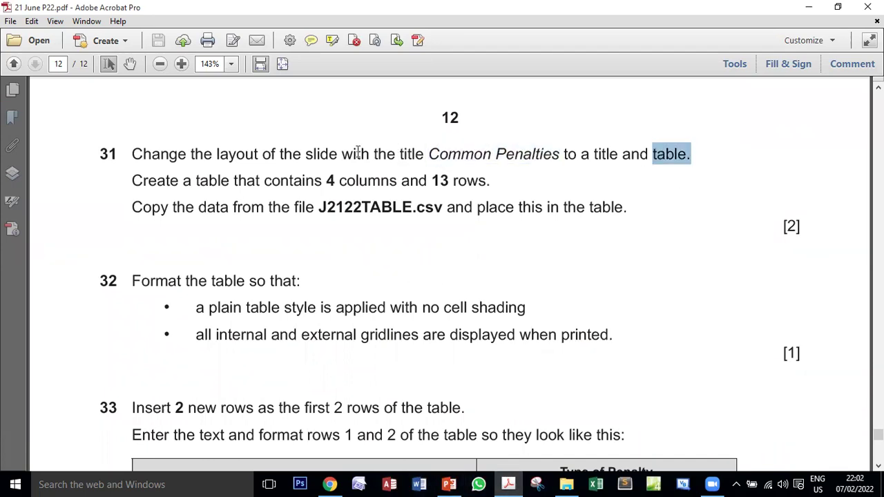
Step: Recheck the layout requirement in question 31, switch to PowerPoint and apply the Title and Content layout to the Common Penalties slide
double_click(237, 153)
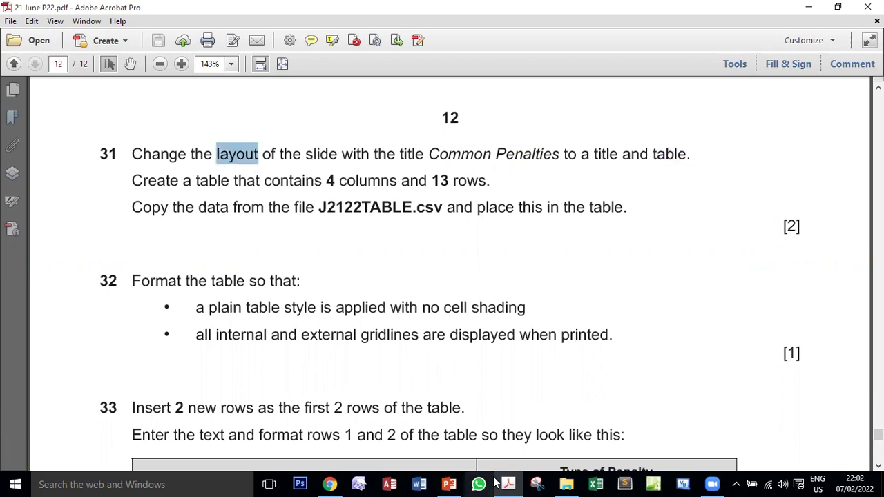
click(449, 484)
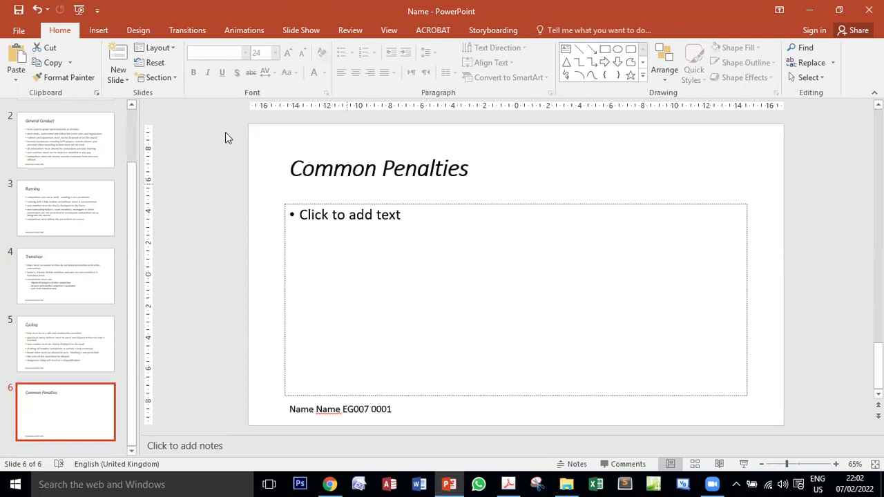
click(174, 47)
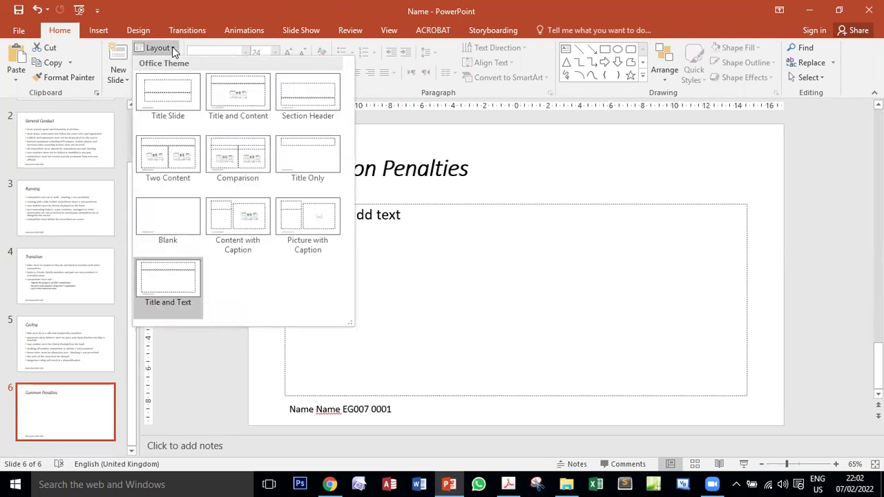
click(244, 94)
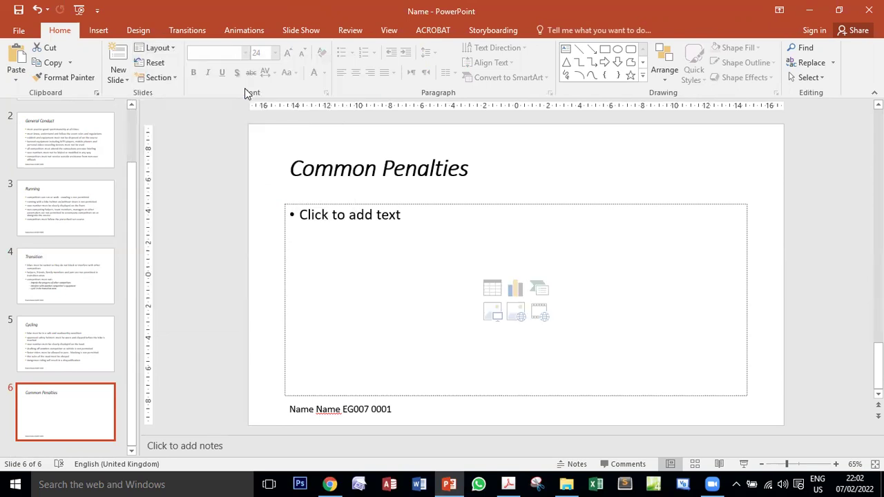
click(408, 170)
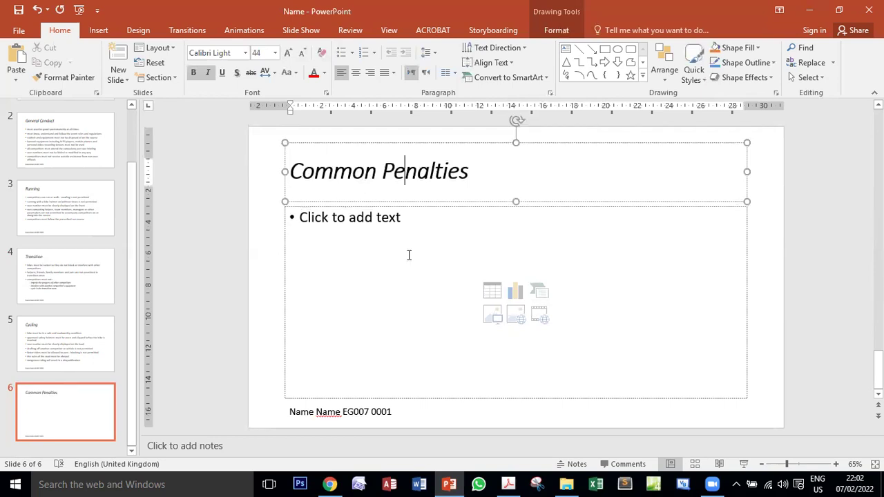
Step: Return to the exam paper in Acrobat and examine question 31 for the required number of table columns and rows
click(508, 484)
drag(280, 153, 618, 154)
drag(136, 180, 230, 180)
click(273, 180)
double_click(330, 181)
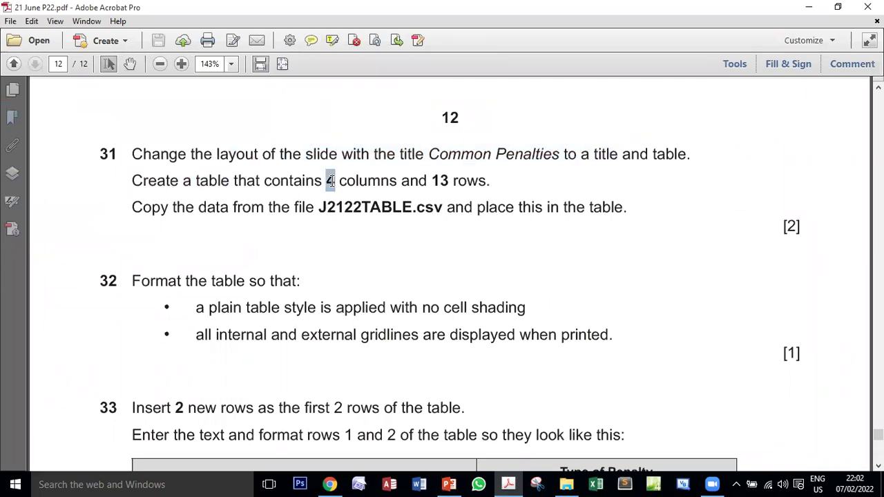
double_click(442, 180)
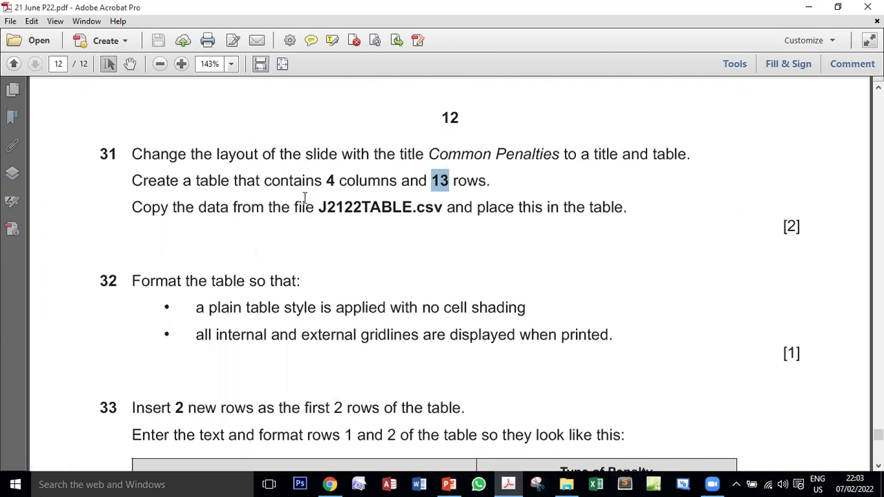
drag(325, 180, 488, 181)
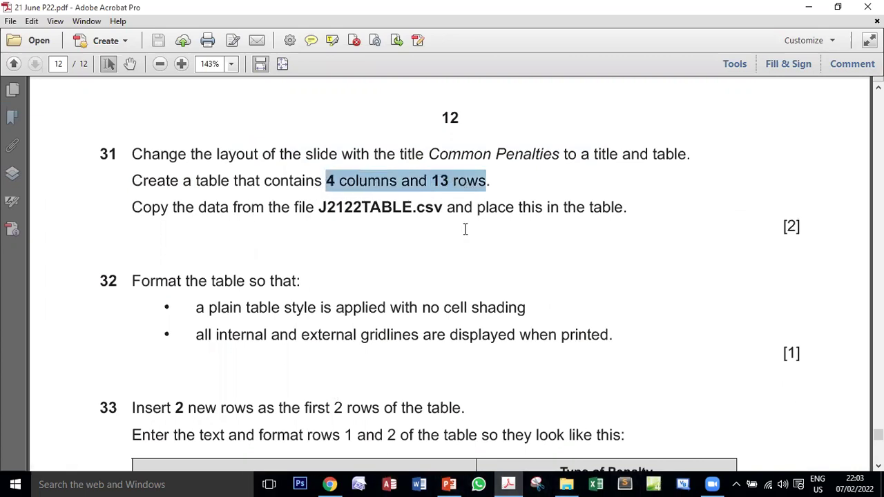
Step: Insert a table with 4 columns and 13 rows on PowerPoint's Common Penalties slide and move it up directly beneath the title
click(448, 484)
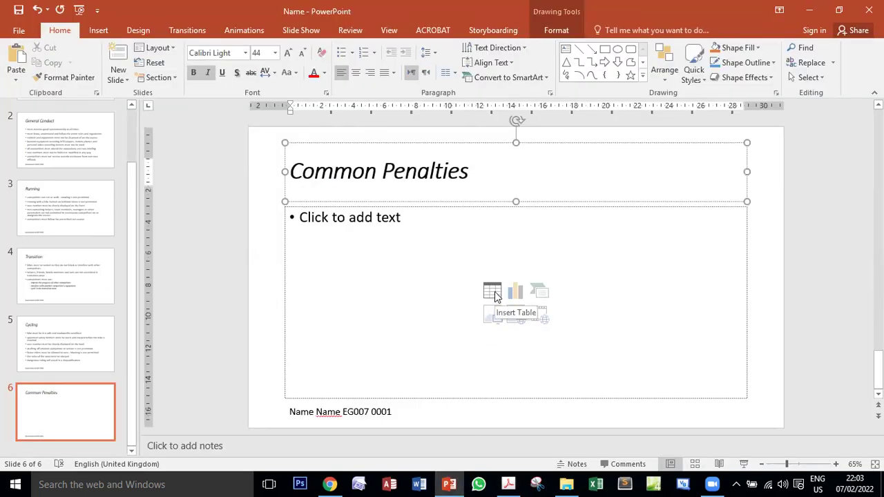
click(494, 292)
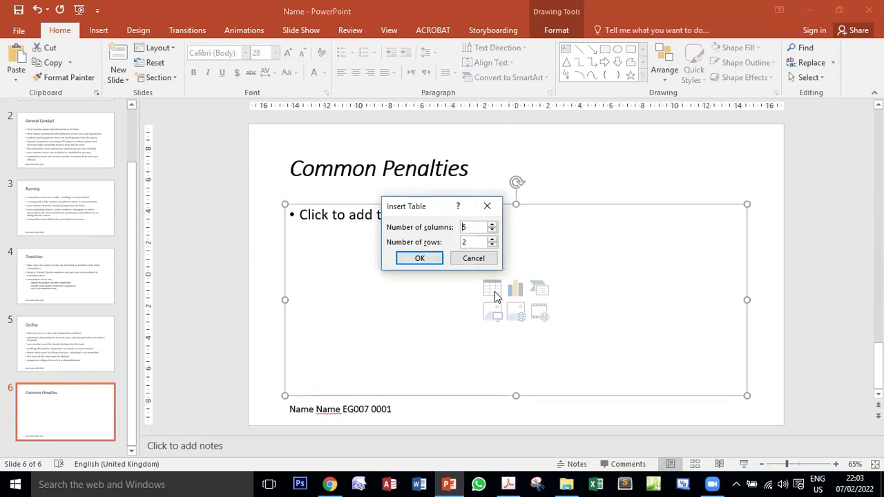
click(476, 227)
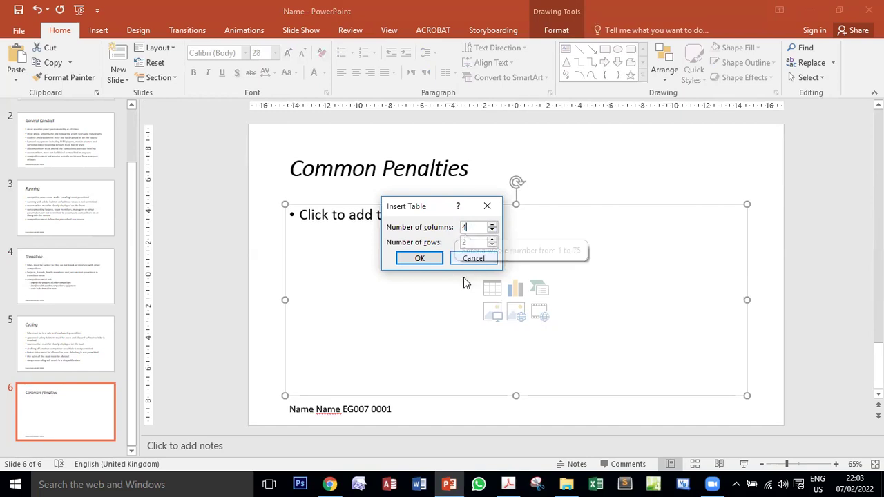
click(469, 243)
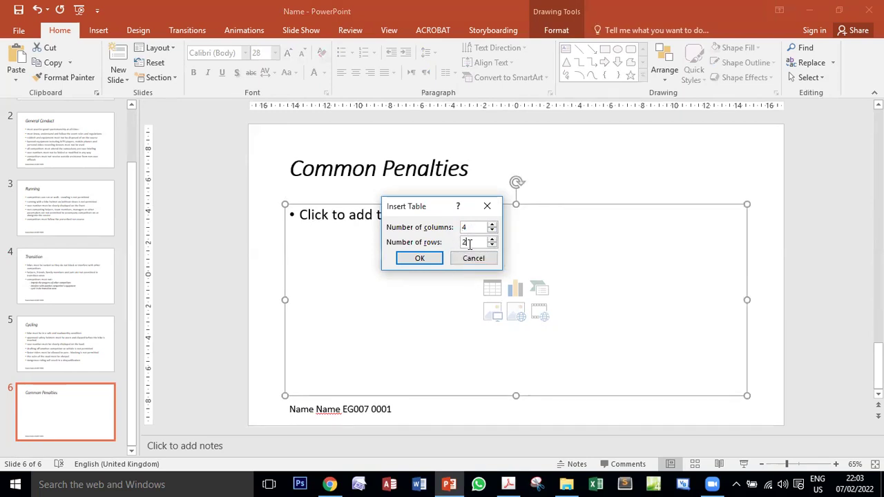
double_click(468, 242)
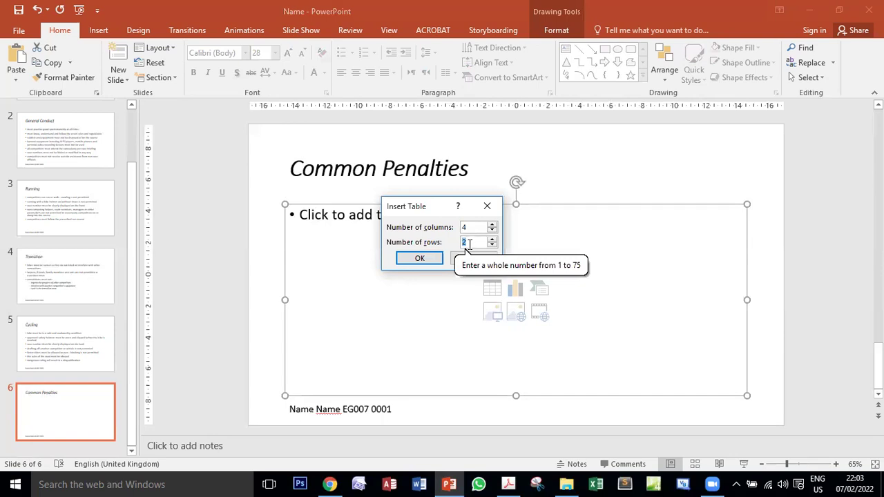
text(13)
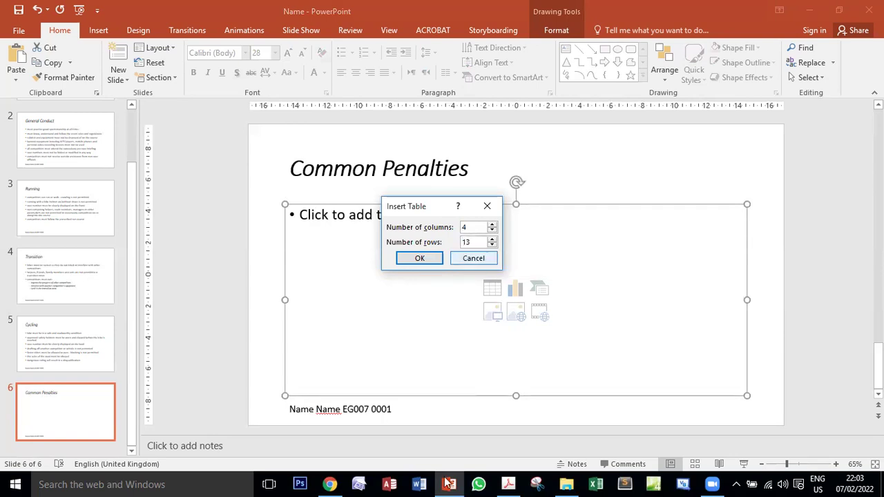
click(508, 484)
drag(333, 181, 432, 181)
click(437, 181)
double_click(440, 181)
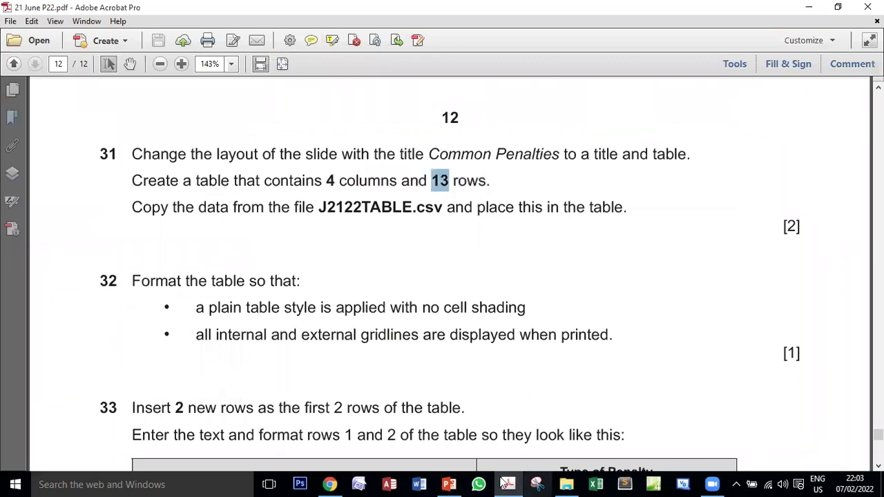
click(449, 483)
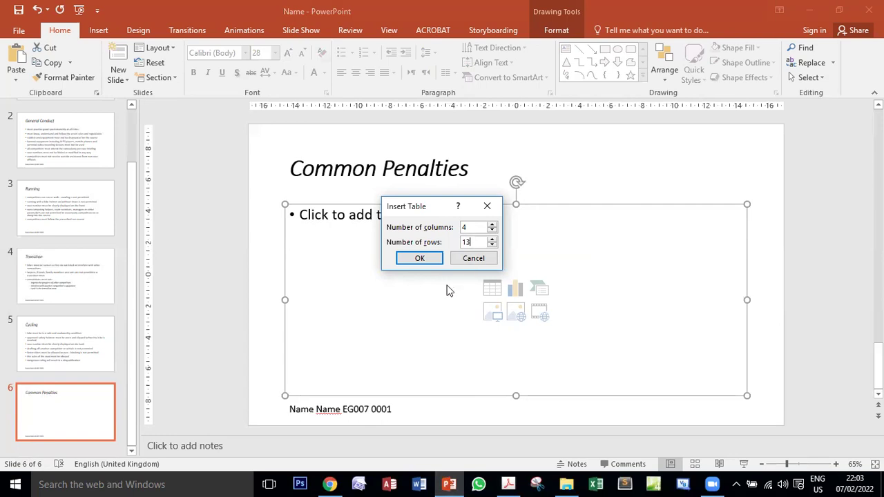
click(423, 259)
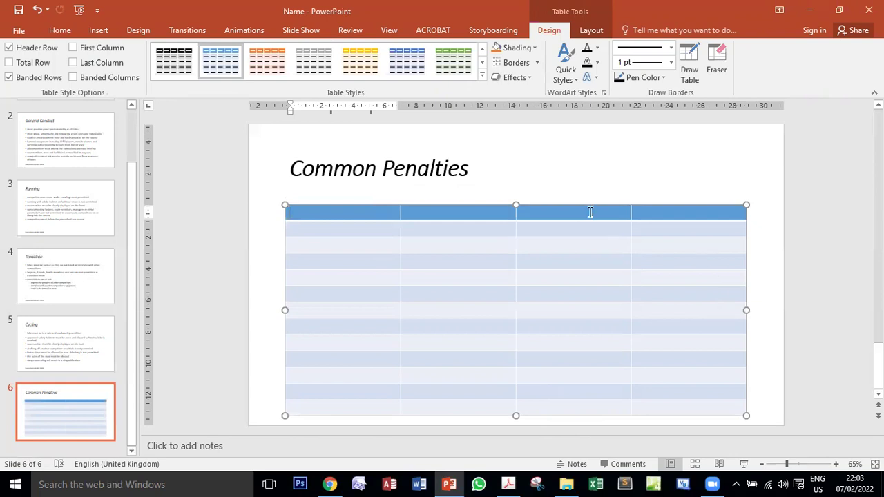
drag(579, 205, 583, 185)
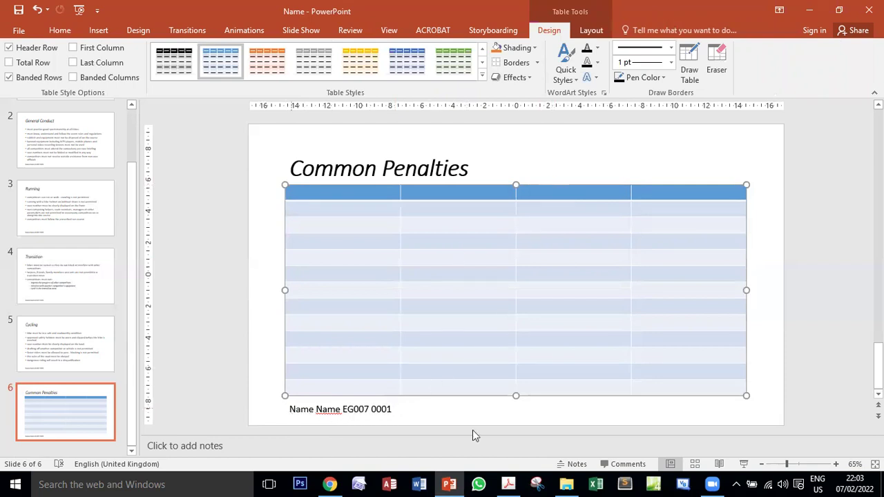
Step: Switch to the exam paper in Acrobat and read which data file question 31 requires for the table
click(508, 483)
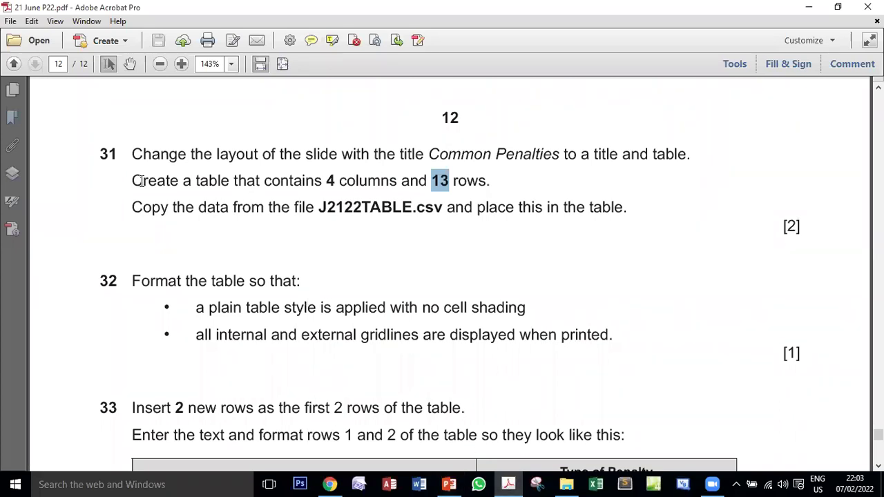
double_click(352, 207)
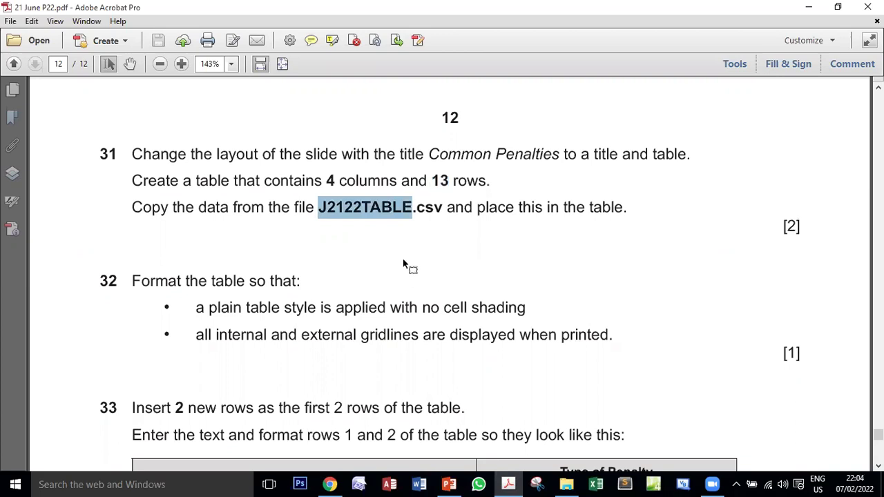
double_click(428, 209)
drag(480, 209, 624, 209)
double_click(366, 207)
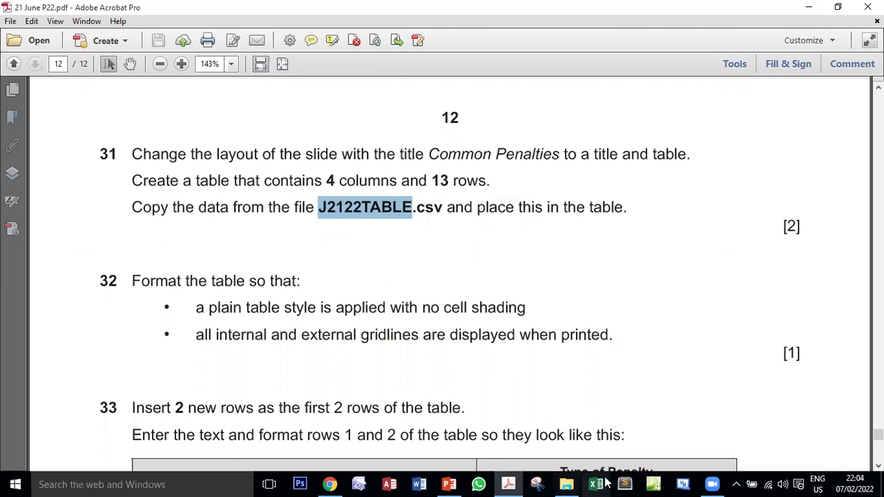
Step: Open J2122TABLE from the 21 June P22 folder in Excel and autofit all column widths
click(565, 482)
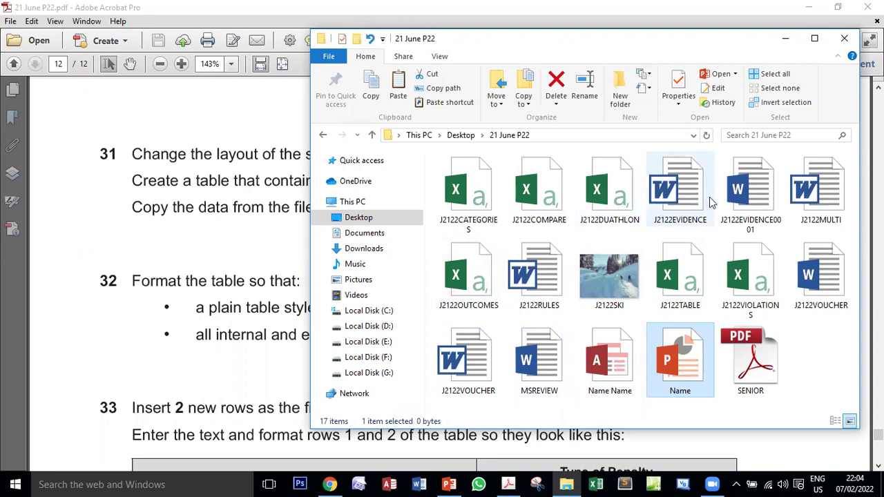
click(682, 274)
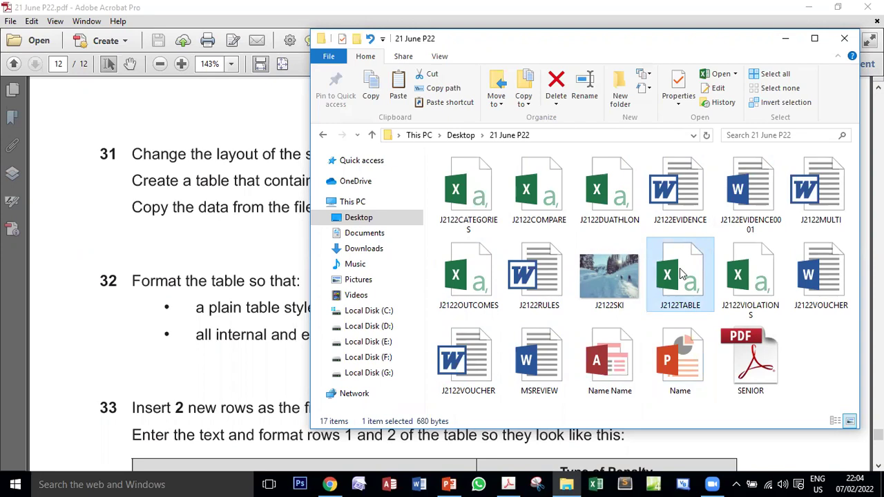
double_click(682, 274)
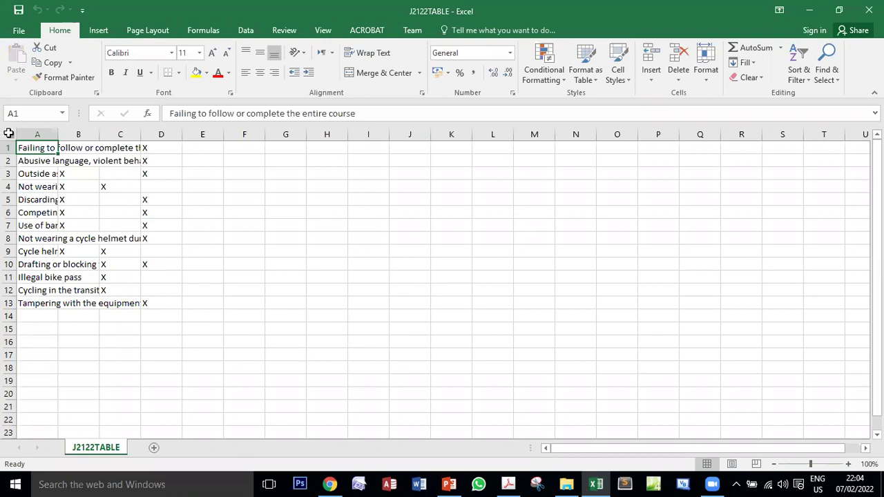
click(8, 133)
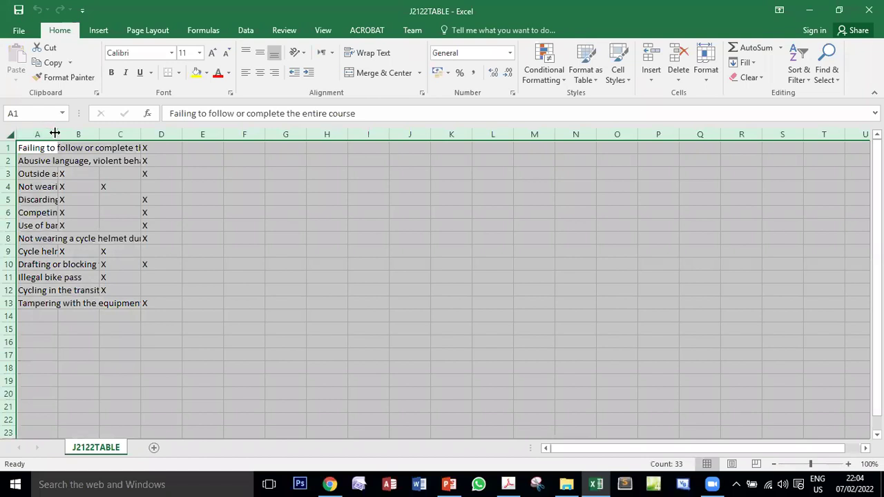
double_click(55, 133)
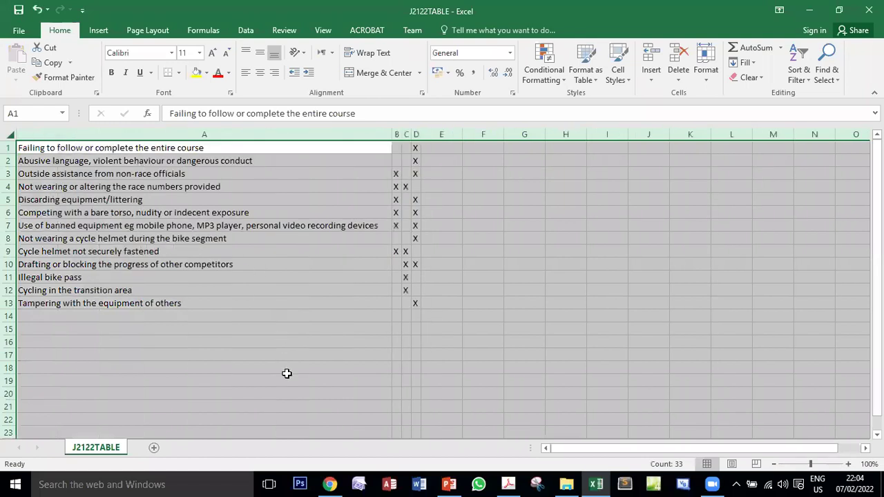
click(286, 370)
click(8, 131)
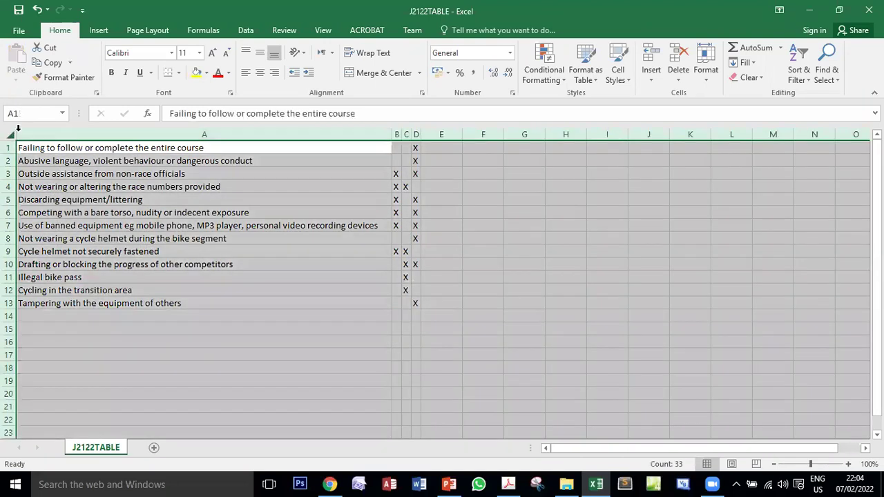
click(499, 222)
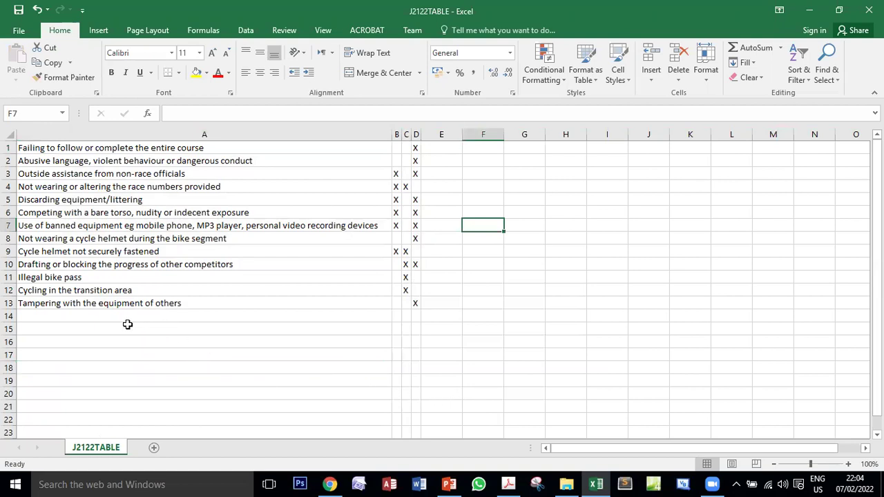
Step: Copy cells A1:D13 and paste them into the Common Penalties table in PowerPoint, starting from its first cell
click(45, 149)
drag(147, 149, 417, 301)
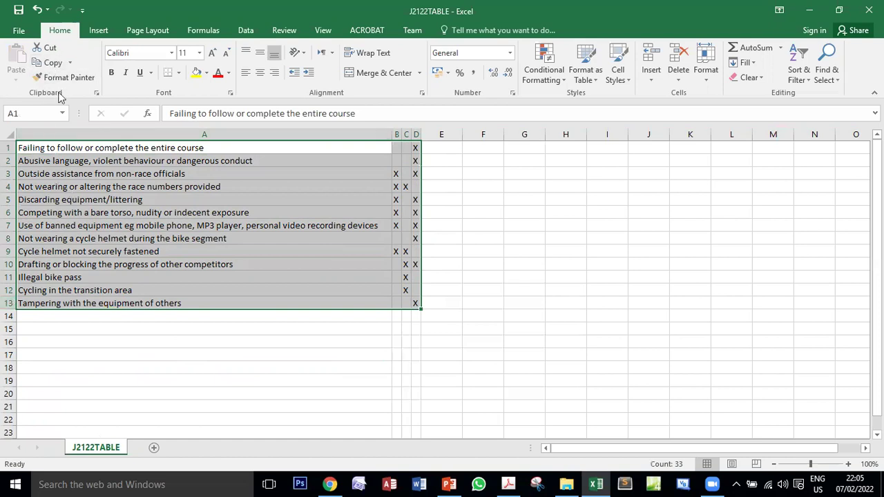
click(47, 63)
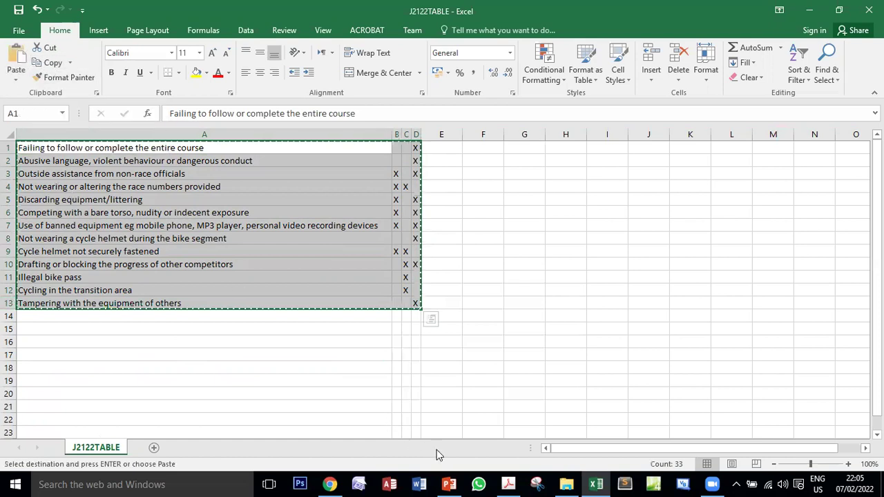
click(449, 483)
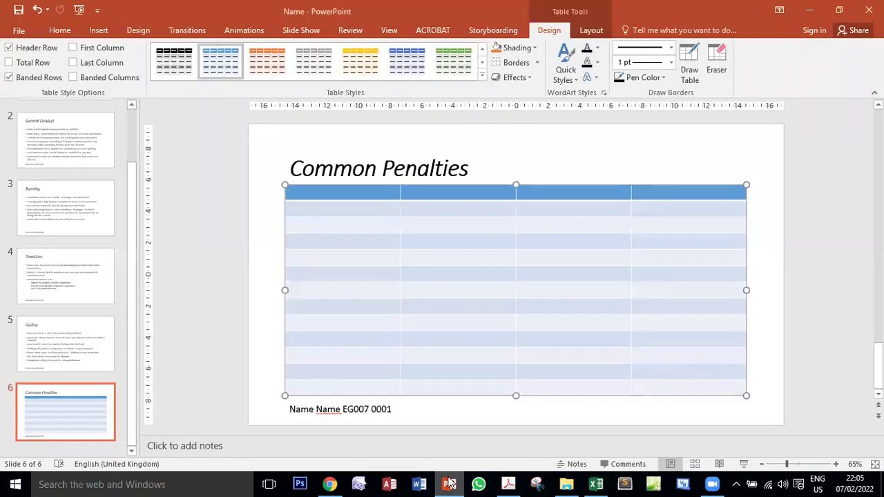
click(308, 193)
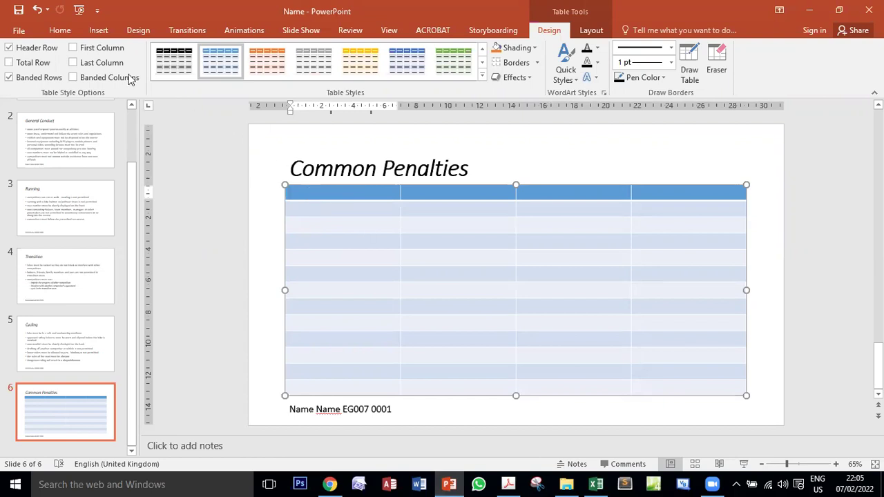
click(61, 30)
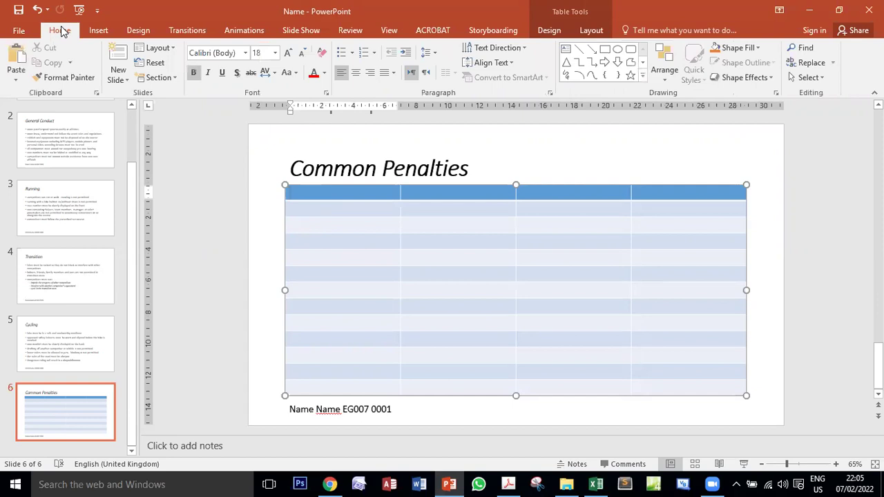
click(19, 52)
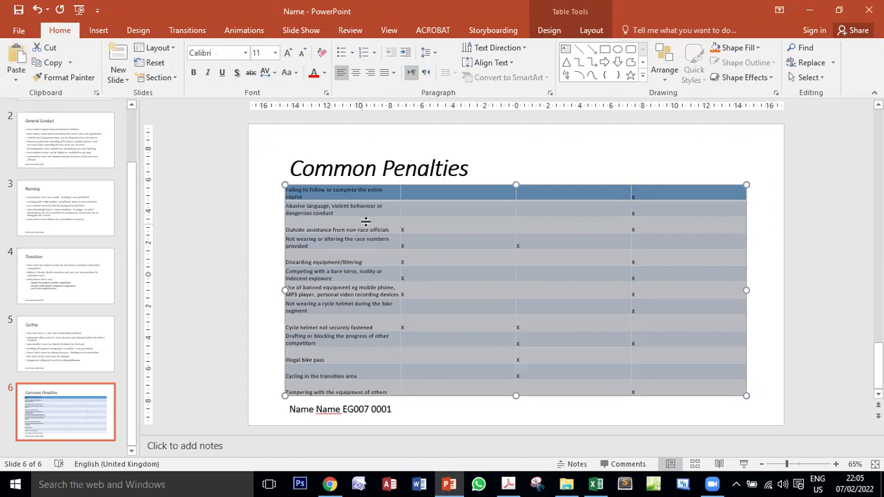
Step: Switch to the exam paper in Acrobat and read question 32's table style, shading and gridline requirements, returning to the presentation in PowerPoint
click(566, 484)
click(508, 484)
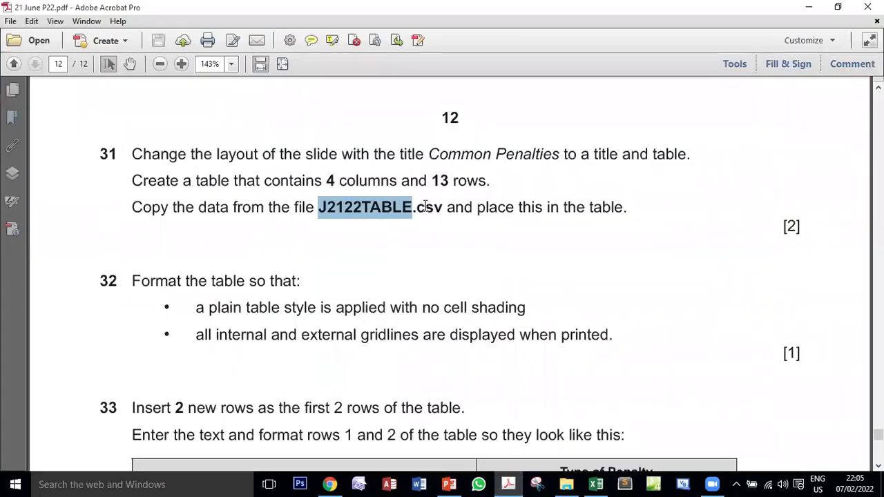
drag(447, 207, 624, 208)
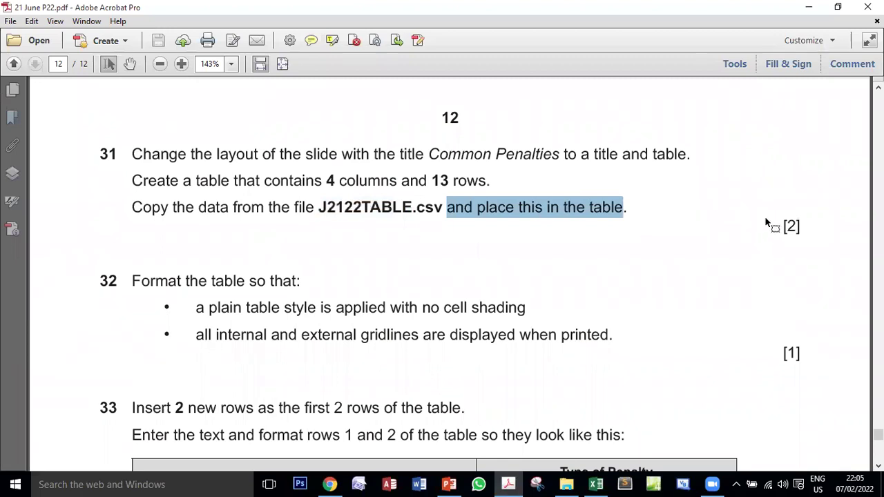
scroll(552, 282, down, 3)
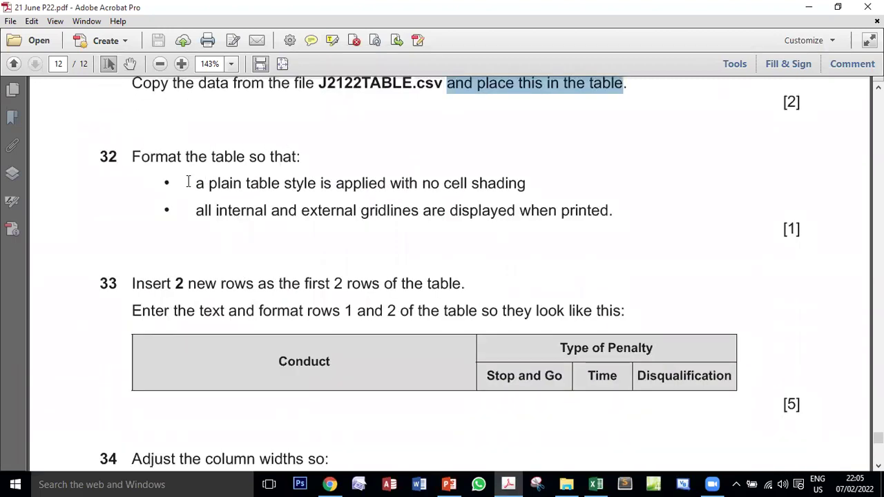
drag(209, 183, 510, 177)
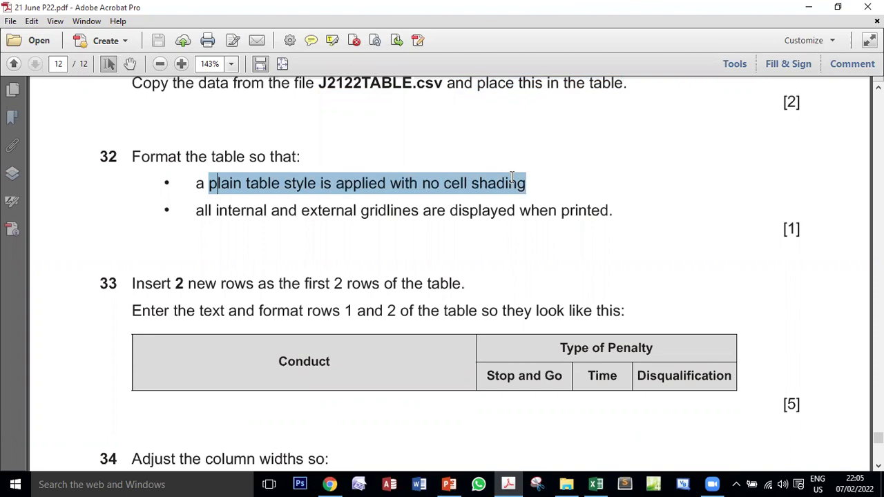
drag(197, 210, 610, 217)
click(617, 222)
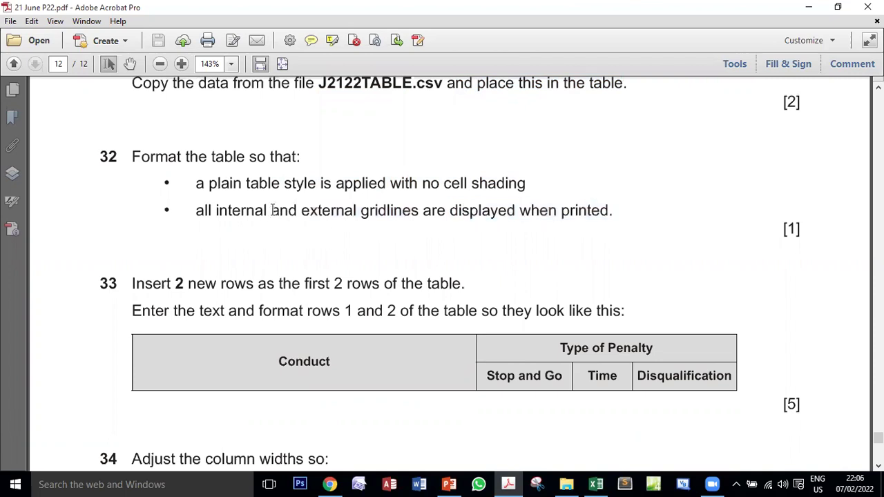
double_click(304, 185)
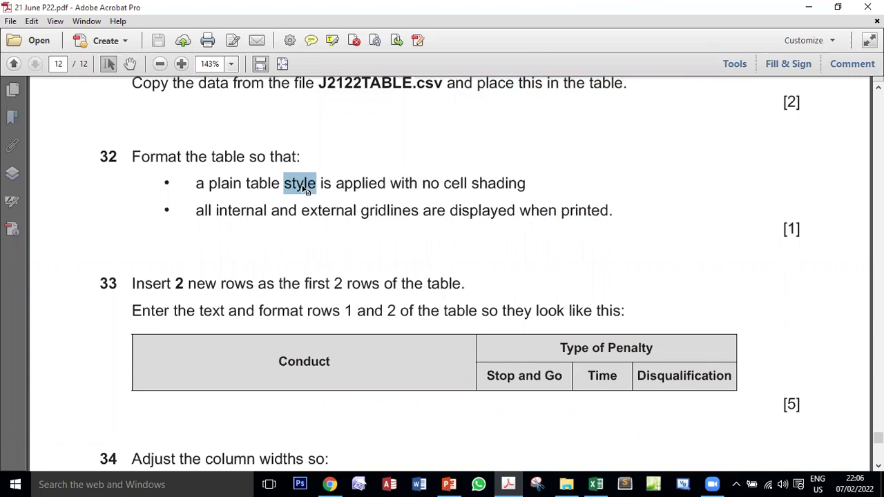
click(226, 185)
double_click(226, 185)
click(307, 184)
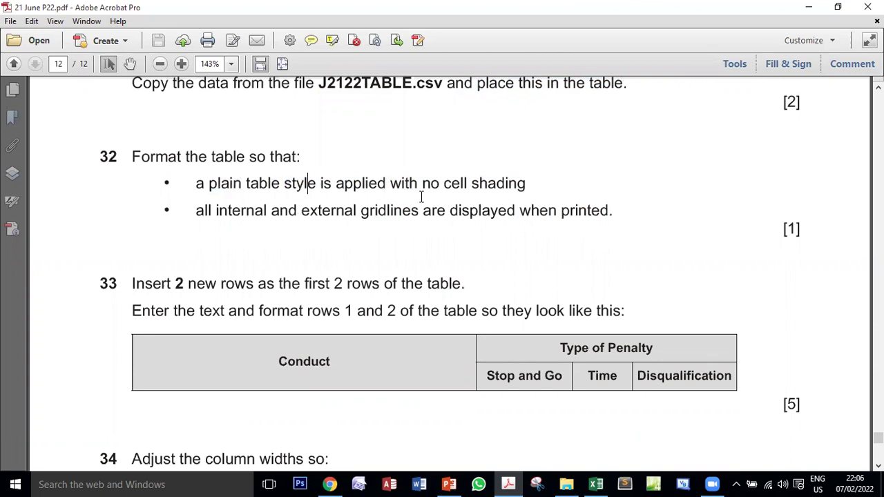
click(449, 484)
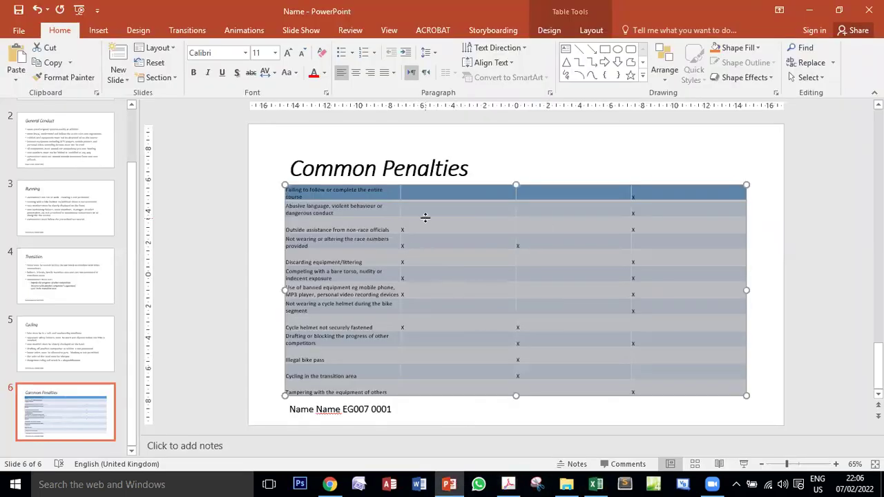
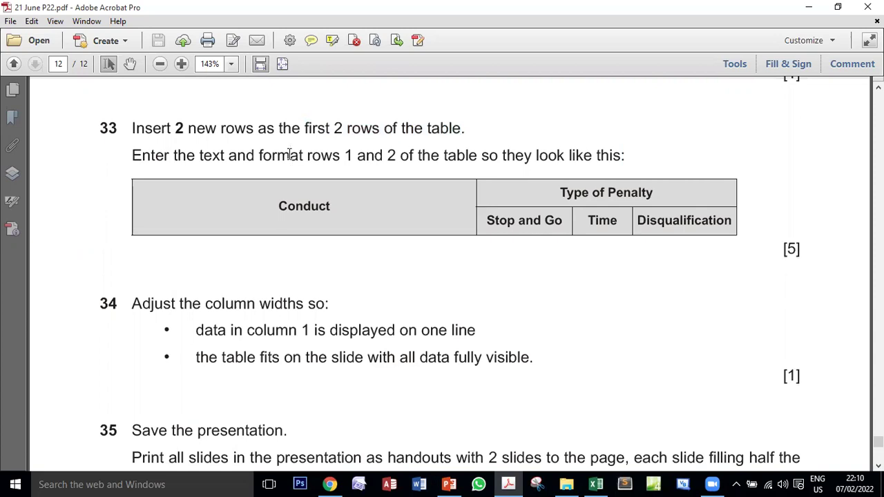
Step: Examine question 33's two-row header layout in the exam paper and compare it with the blank first rows of the slide's table
double_click(304, 205)
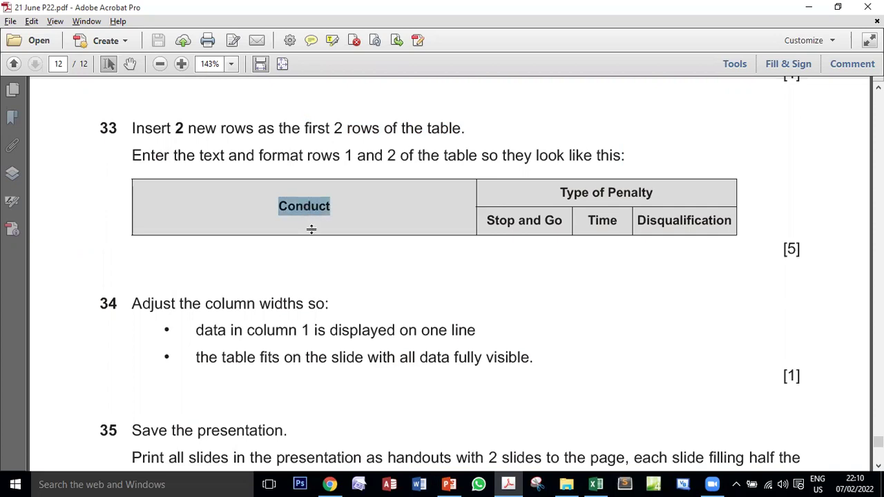
key(alt+Tab)
key(alt+Tab)
drag(260, 156, 340, 158)
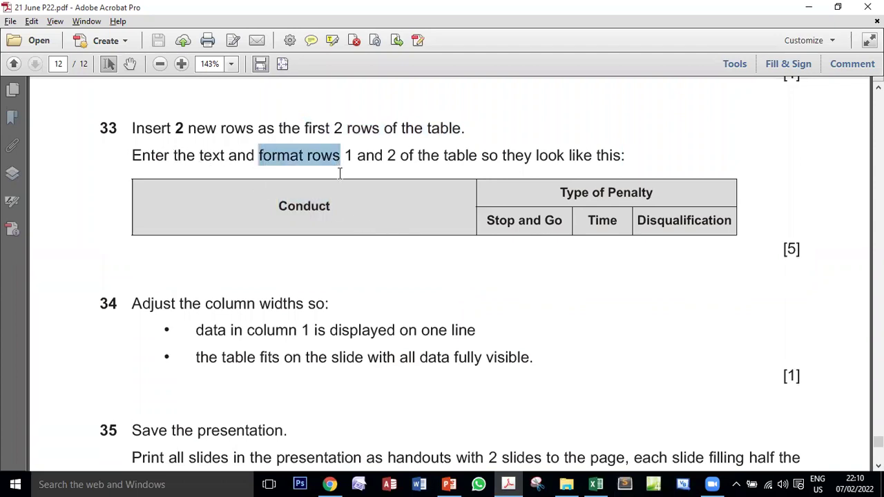
click(345, 155)
drag(445, 156, 533, 158)
double_click(599, 156)
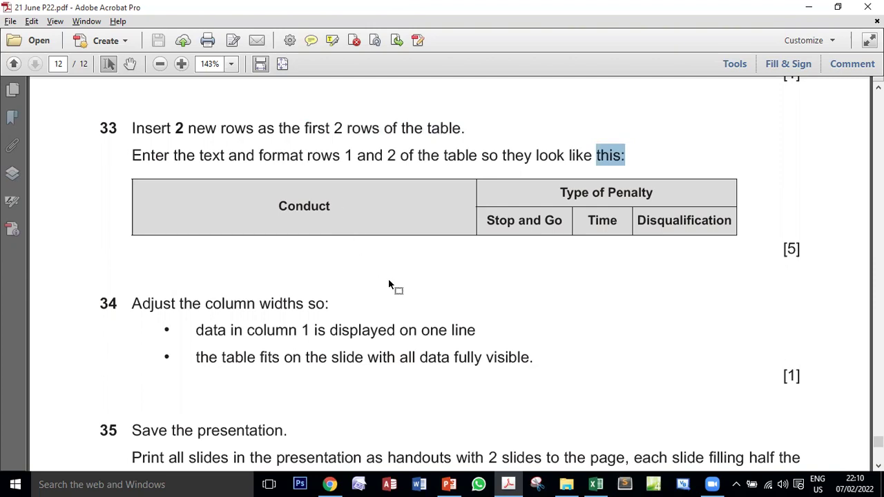
key(alt+Tab)
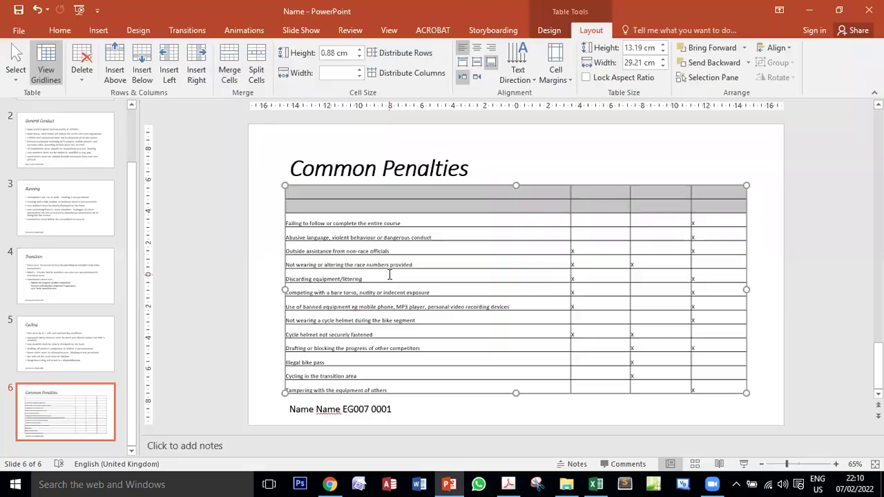
click(667, 248)
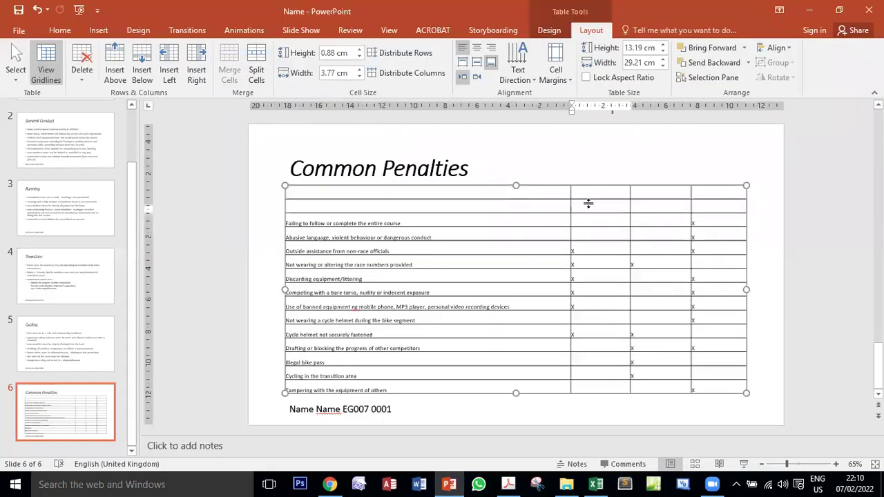
key(alt+Tab)
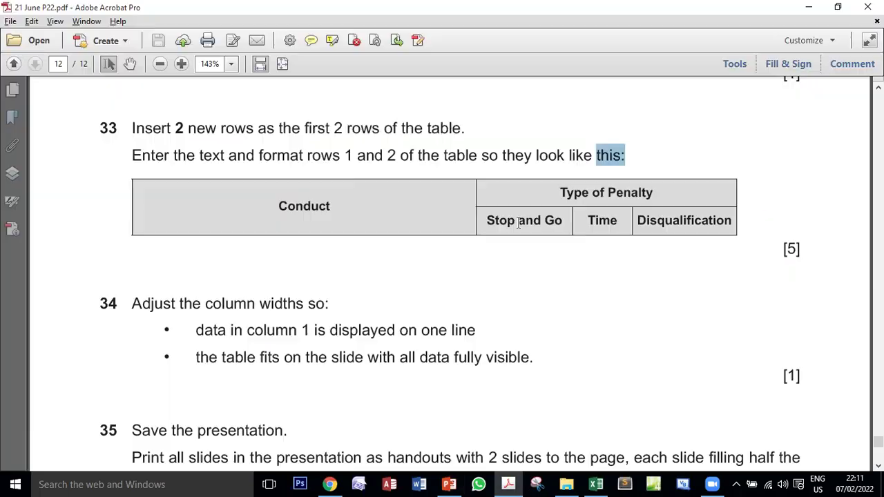
key(alt+Tab)
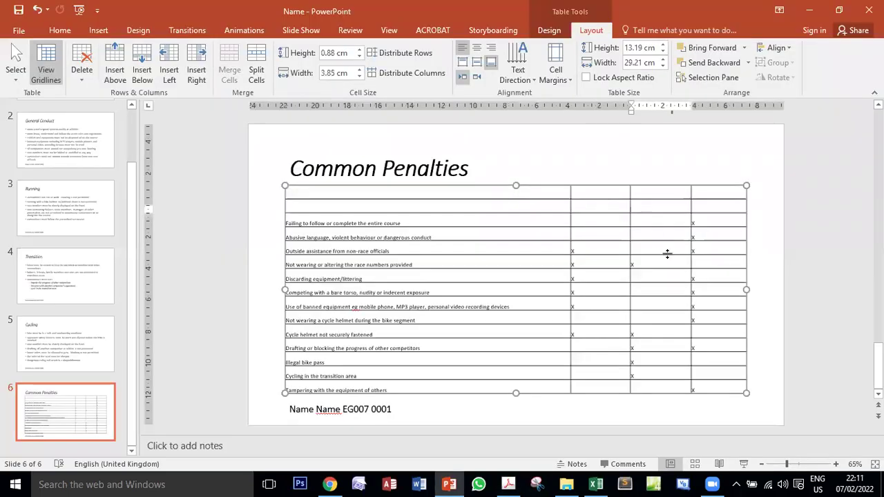
key(alt+Tab)
click(651, 222)
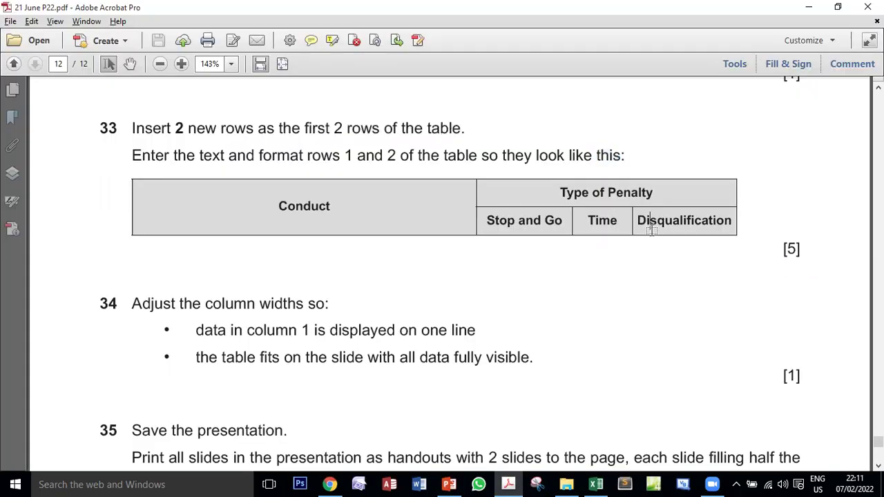
Step: Return to PowerPoint and merge the first-row cells of columns 2 to 4 in the Common Penalties table
key(alt+Tab)
drag(702, 192, 621, 188)
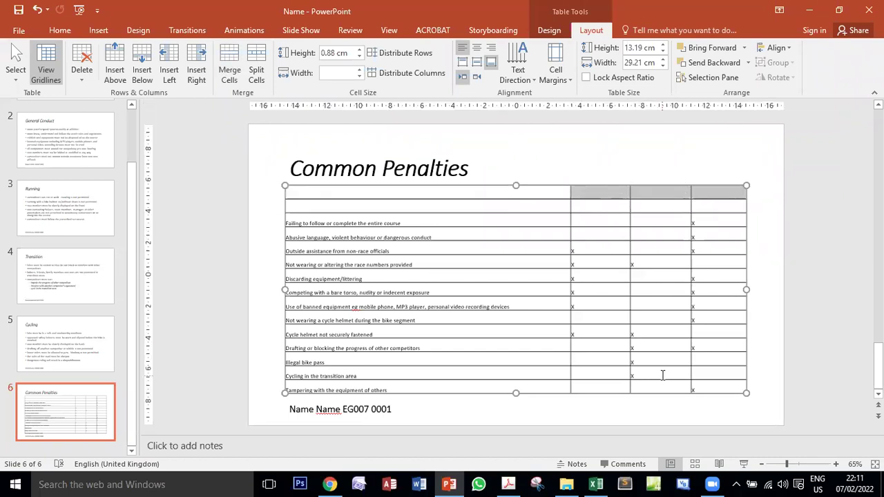
key(alt+Tab)
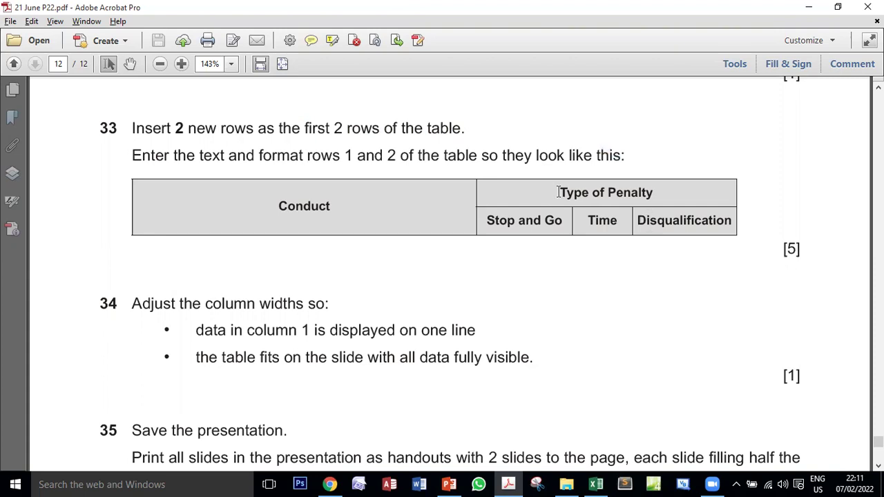
drag(560, 193, 646, 198)
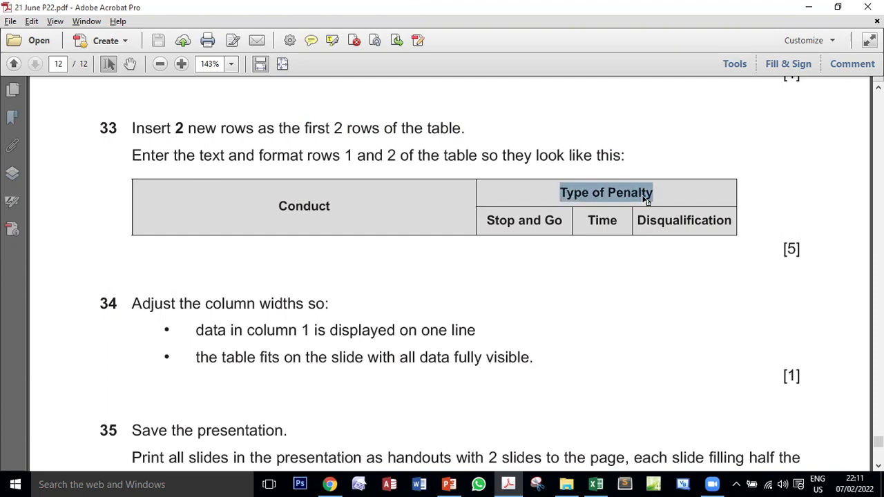
key(alt+Tab)
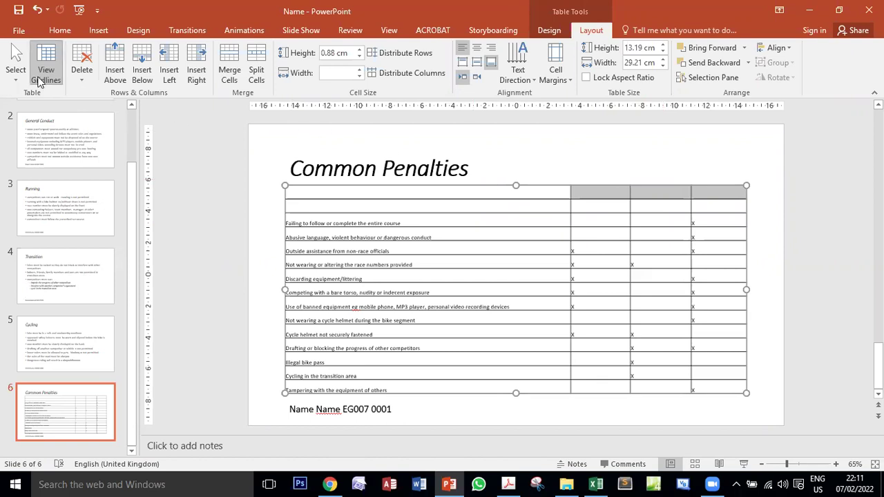
click(229, 72)
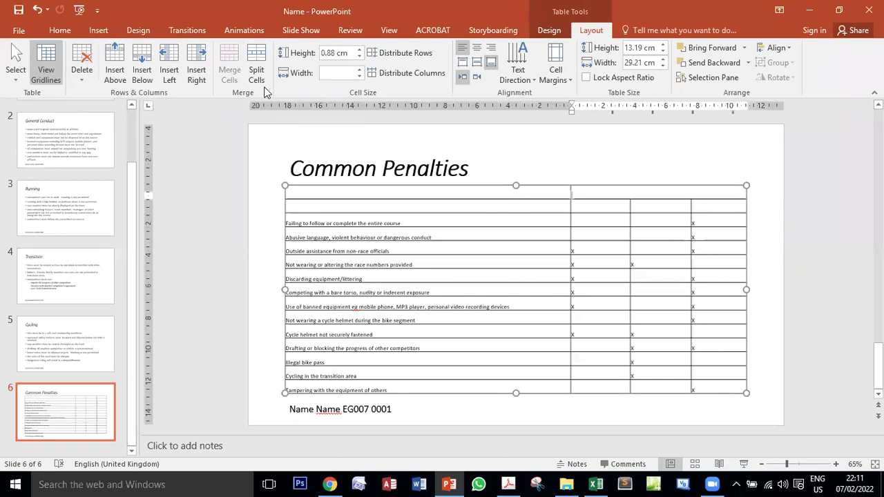
Step: Copy "Type of Penalty" from the exam paper in Acrobat and paste it as text only into the merged header cell in PowerPoint
key(alt+Tab)
right_click(627, 198)
click(633, 205)
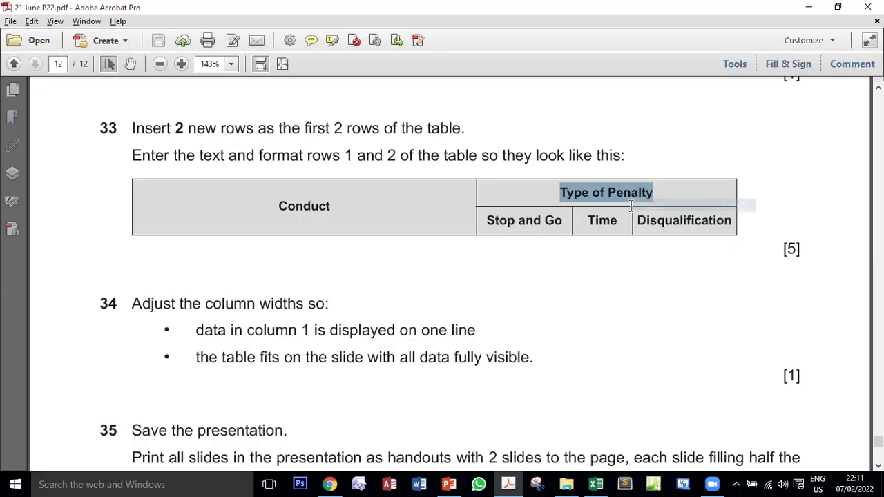
key(alt+Tab)
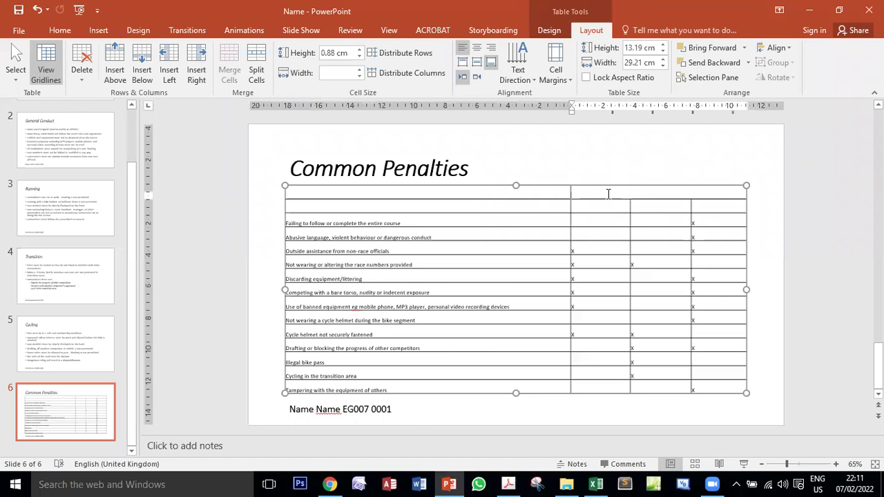
click(54, 29)
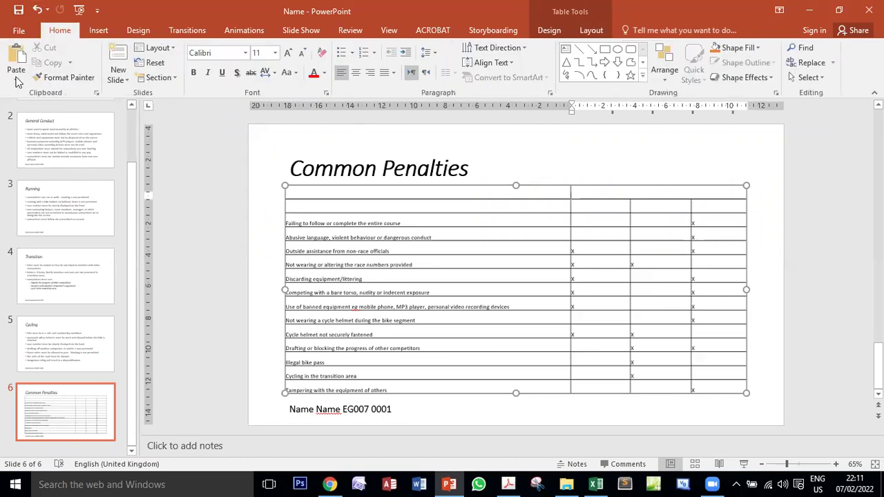
click(16, 81)
click(55, 109)
Step: Copy "Stop and Go" from the exam paper and paste it as text only into row 2, column 2 of the PowerPoint table
key(alt+Tab)
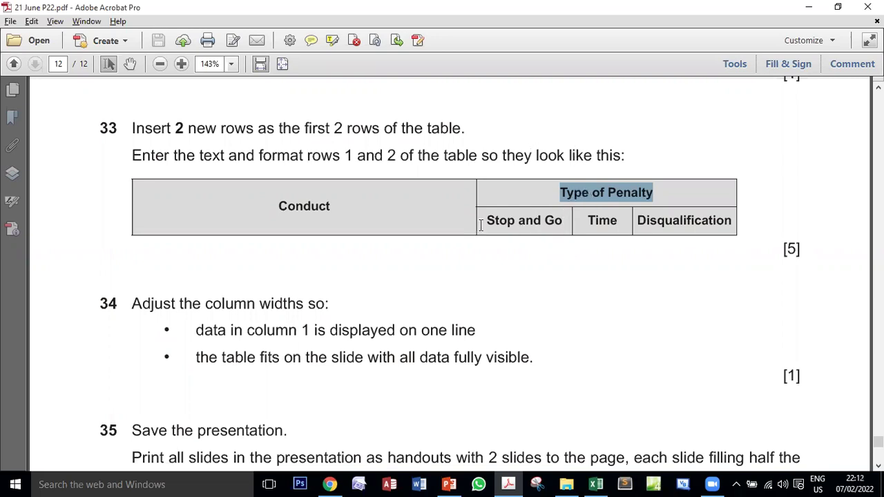
drag(486, 223, 558, 227)
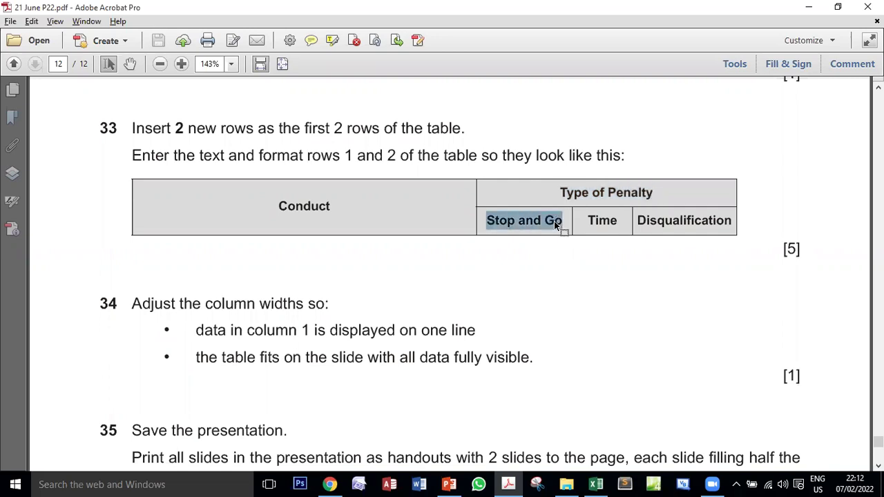
key(alt+Tab)
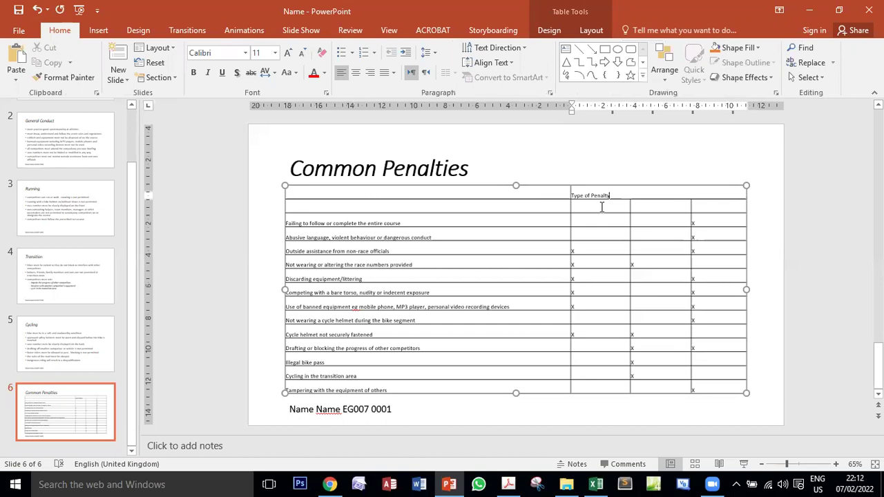
click(14, 73)
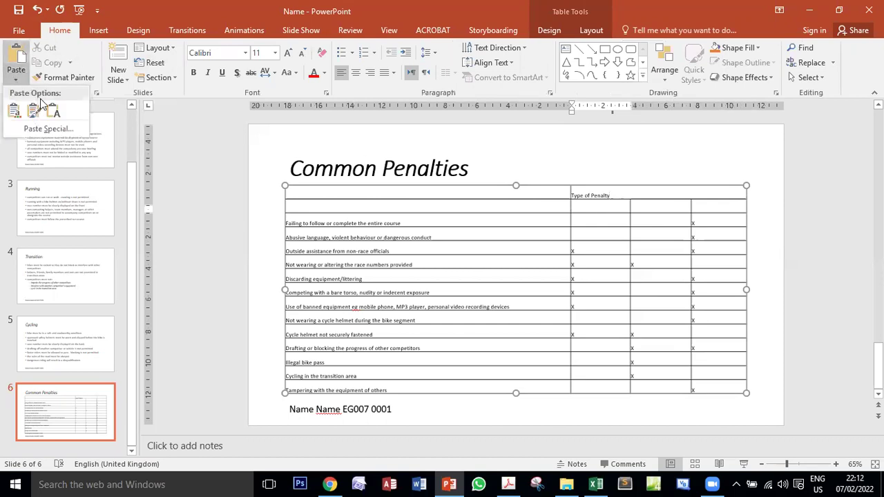
click(52, 111)
Step: Copy "Time" from the exam paper and paste it as text only into row 2, column 3 of the PowerPoint table
key(alt+Tab)
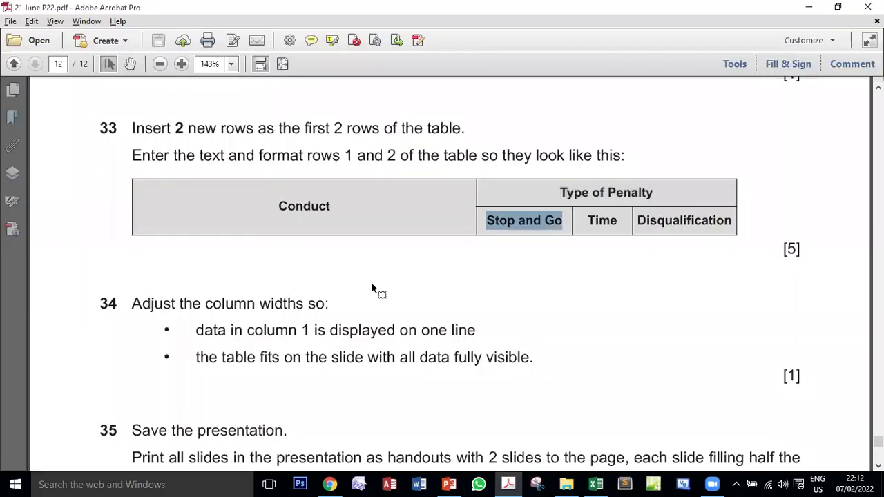
double_click(598, 220)
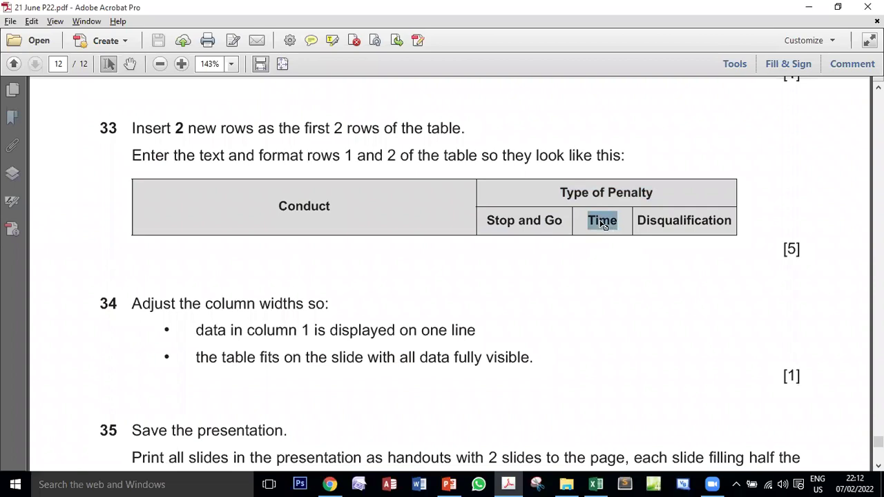
key(ctrl+c)
key(alt+Tab)
click(649, 205)
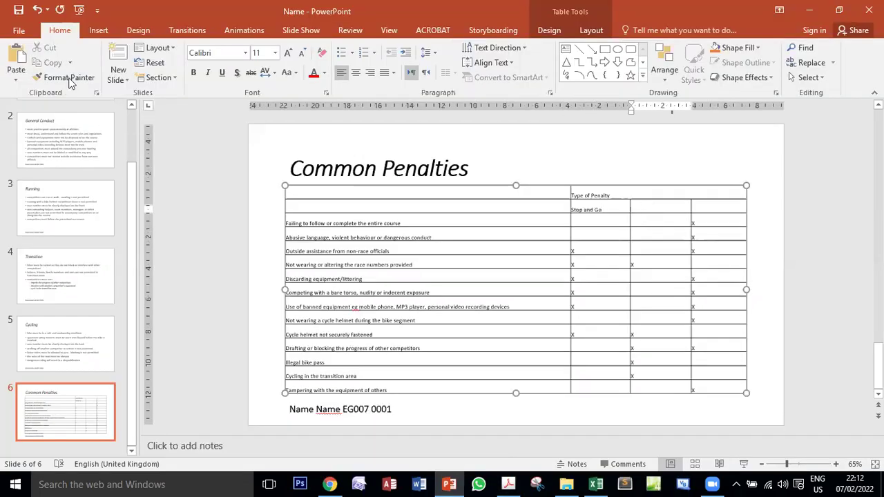
click(20, 82)
click(53, 110)
Step: Copy "Disqualification" from the exam paper in Acrobat and paste it as text only into row 2, column 4 of the PowerPoint table
key(alt+Tab)
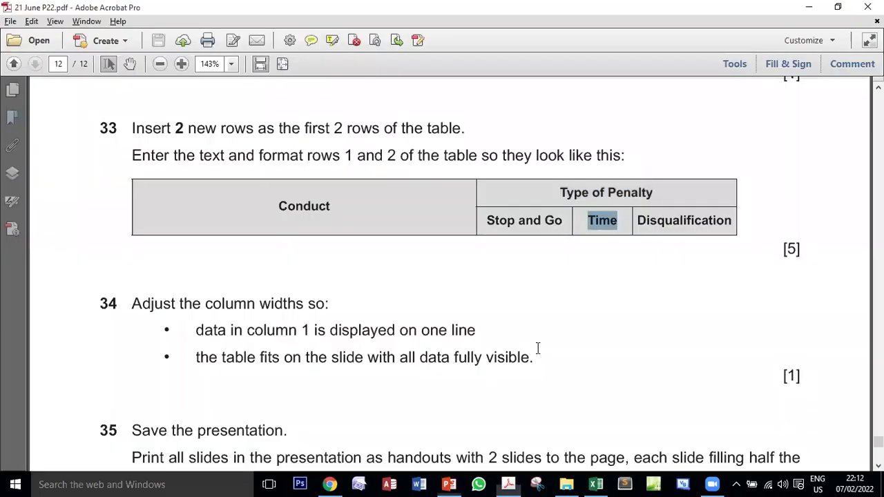
drag(636, 219, 734, 223)
key(ctrl+c)
key(alt+Tab)
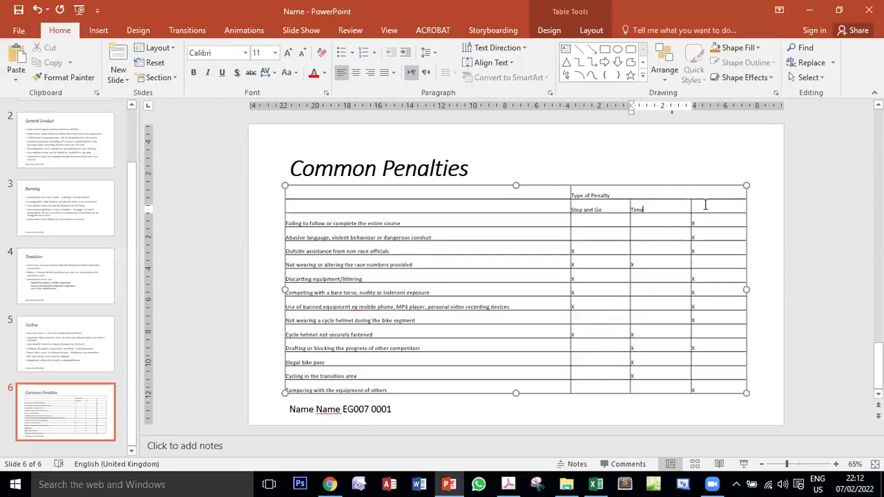
click(705, 205)
click(16, 76)
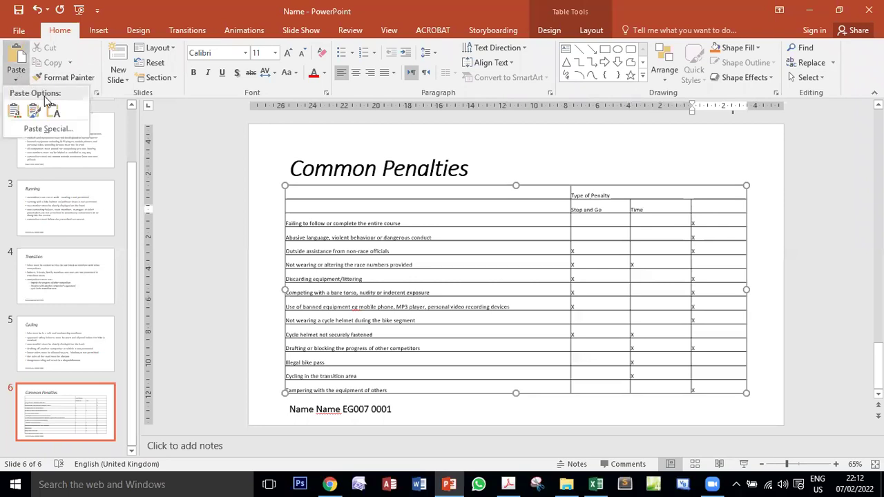
click(51, 105)
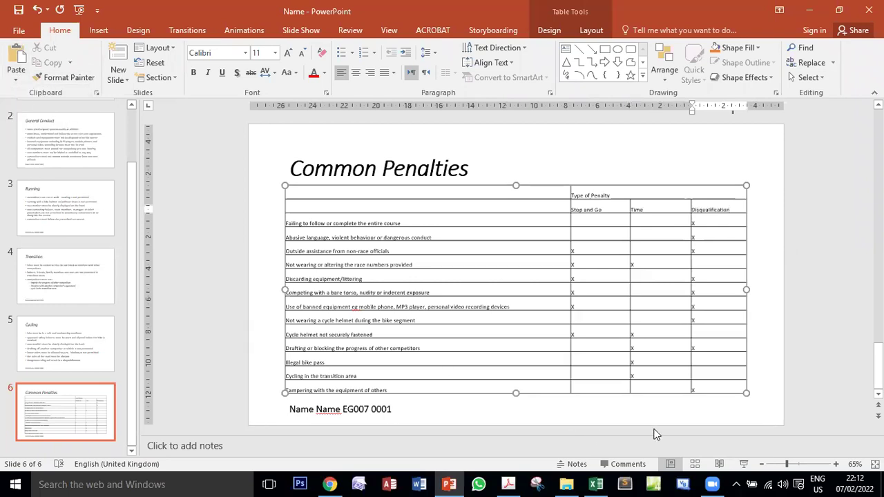
Step: Check the "Conduct" header cell in the exam paper, and merge the first two cells of column 1 in the PowerPoint table
key(alt+Tab)
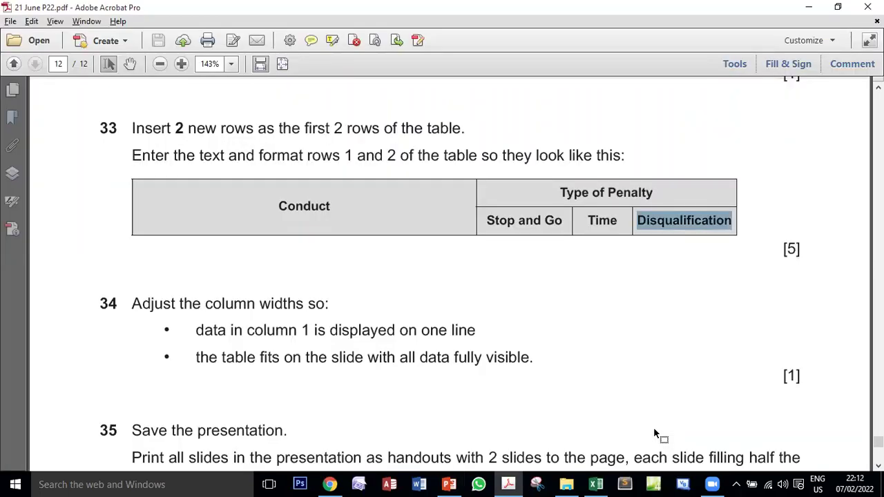
double_click(311, 209)
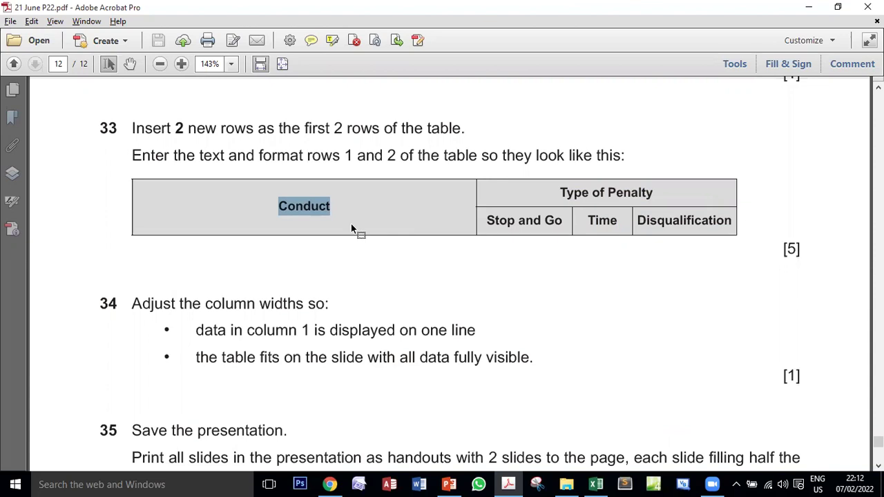
key(alt+Tab)
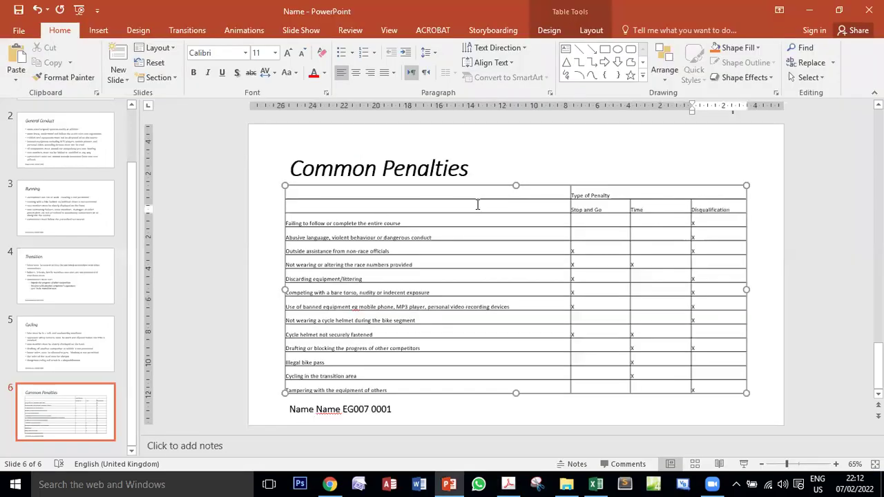
drag(477, 205, 477, 194)
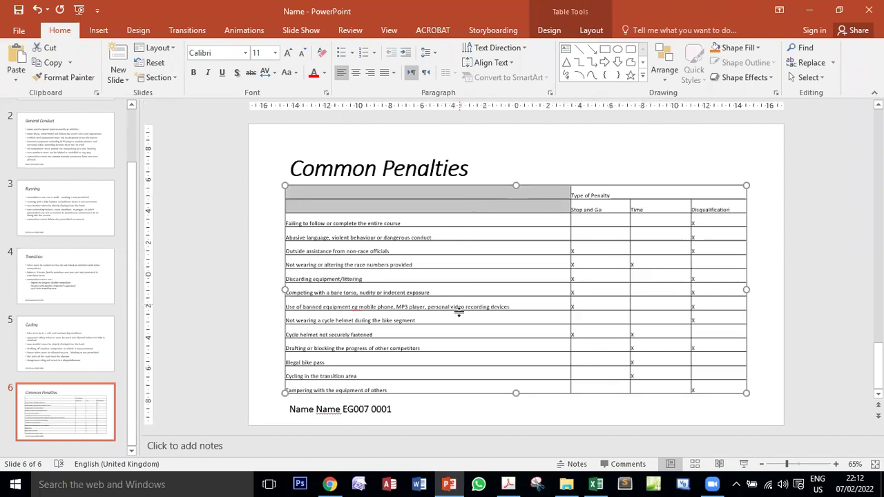
key(alt+Tab)
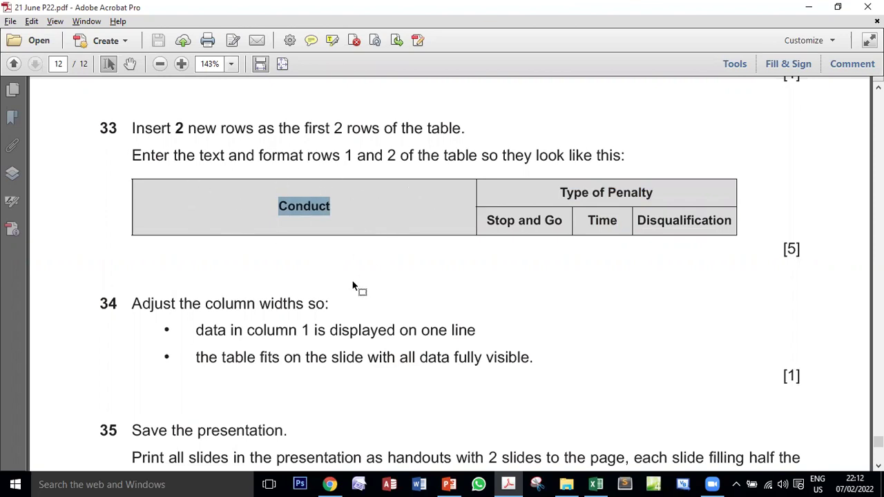
key(alt+Tab)
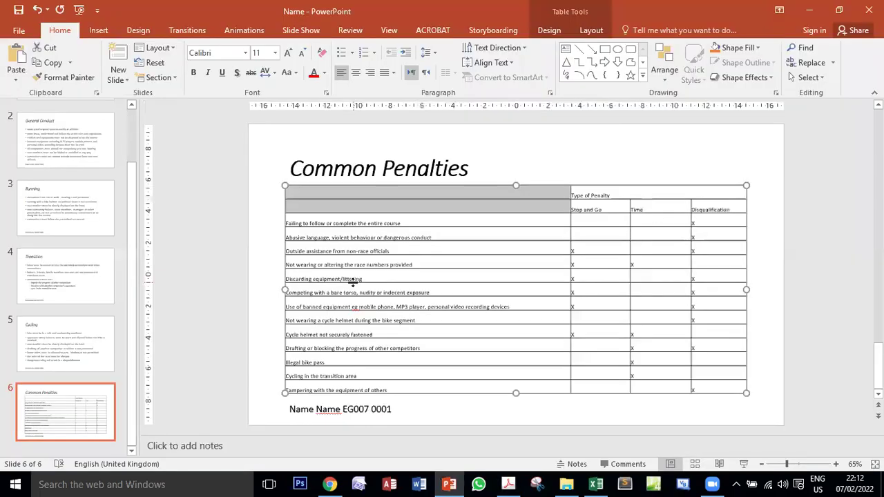
click(459, 205)
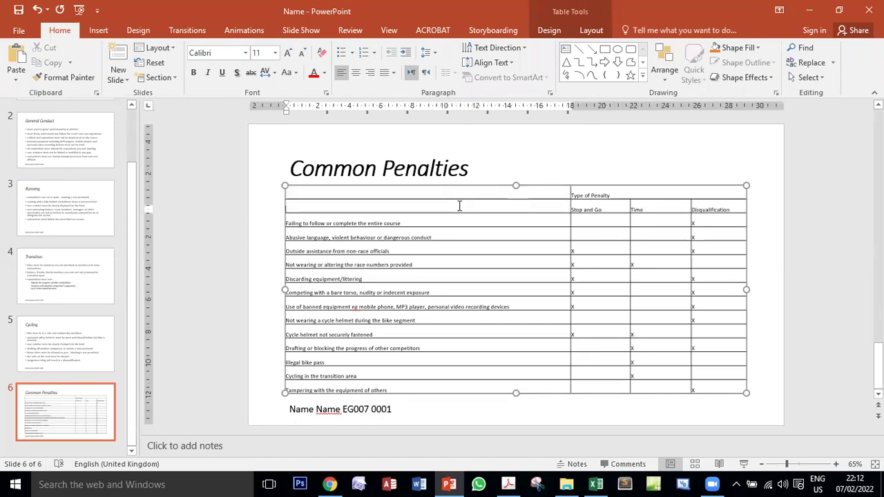
drag(458, 196, 459, 204)
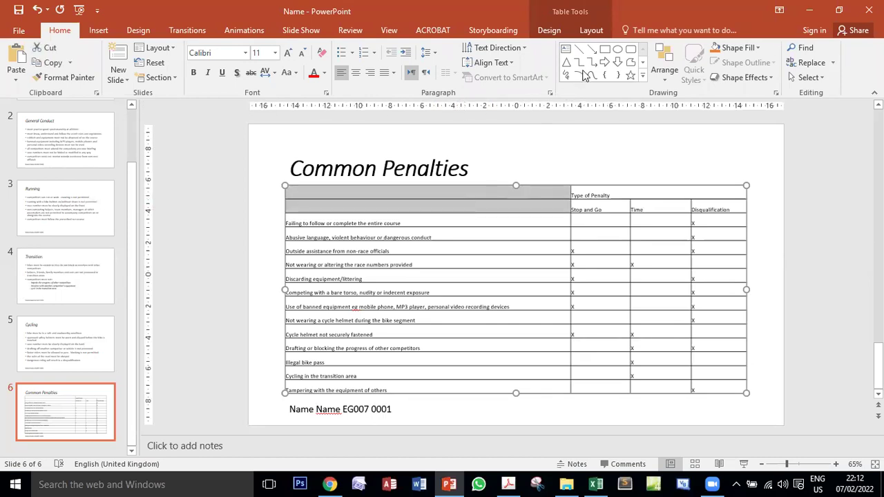
click(588, 32)
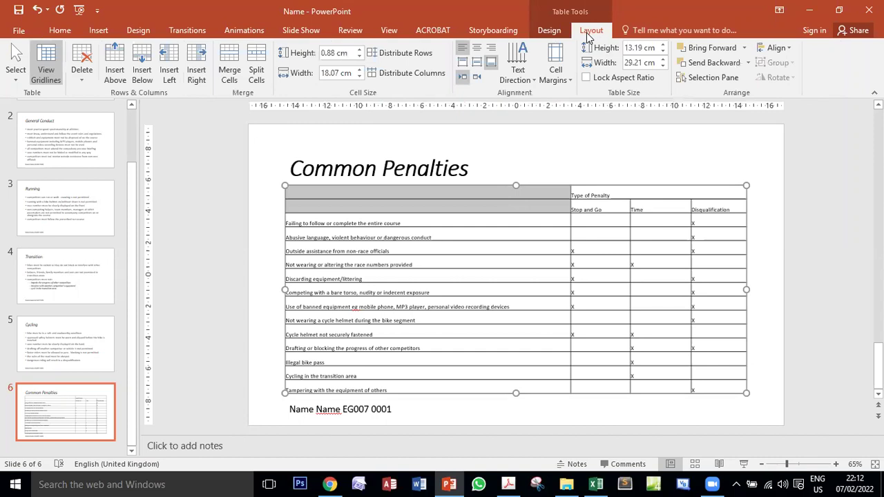
click(229, 71)
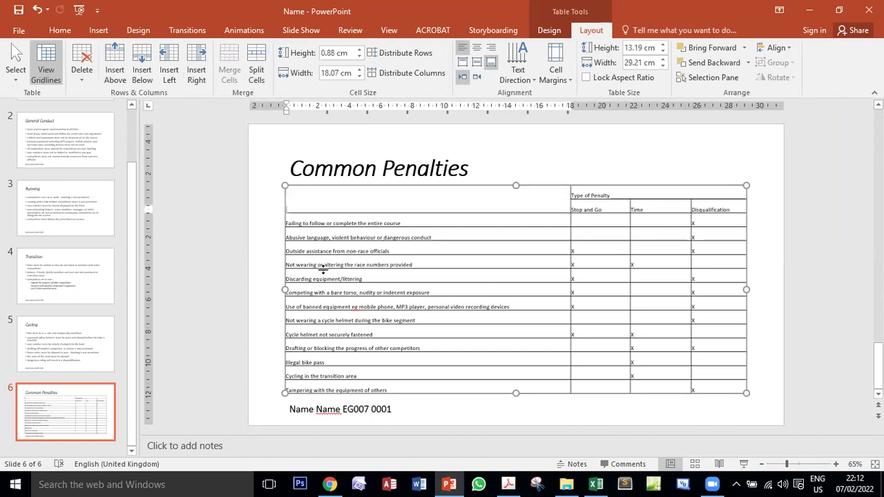
Step: Copy "Conduct" from the exam paper in Acrobat and paste it as text only into the merged column 1 header cell in PowerPoint
key(alt+Tab)
right_click(315, 206)
click(331, 216)
key(alt+Tab)
click(60, 31)
click(16, 79)
click(58, 114)
Step: Centre the "Conduct" header text horizontally and vertically within its merged cell, as in the exam paper's layout
key(alt+Tab)
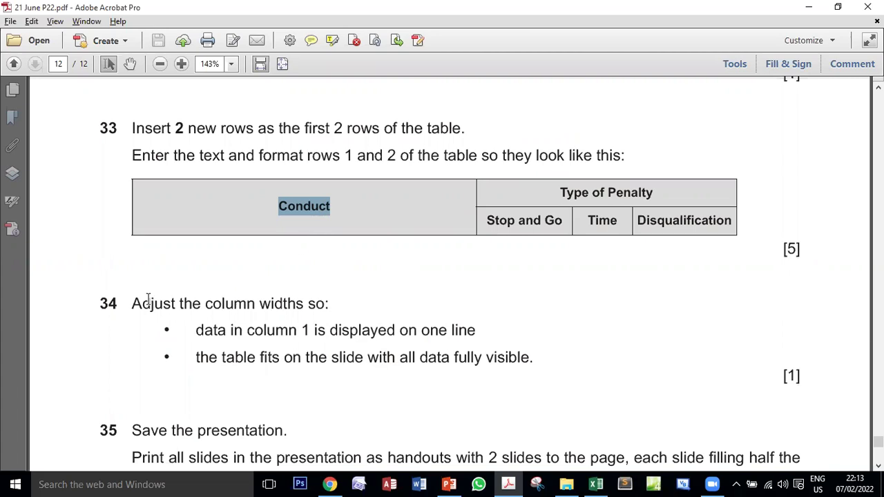
key(alt+Tab)
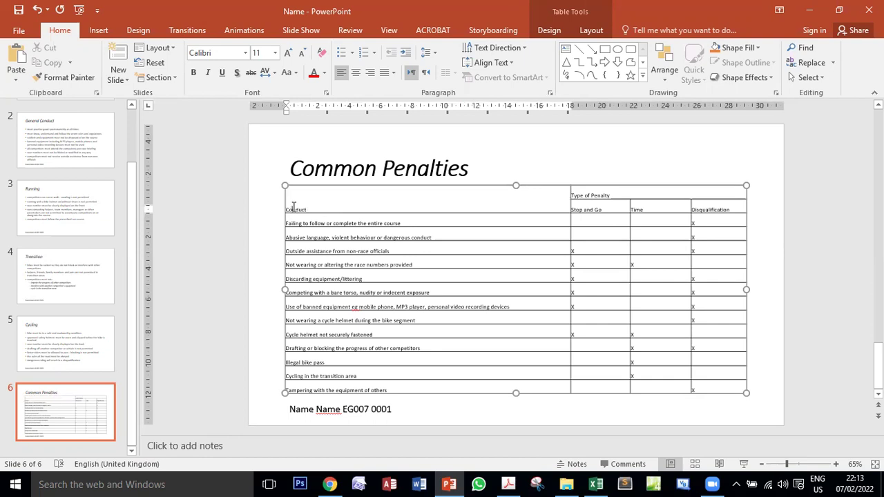
click(590, 30)
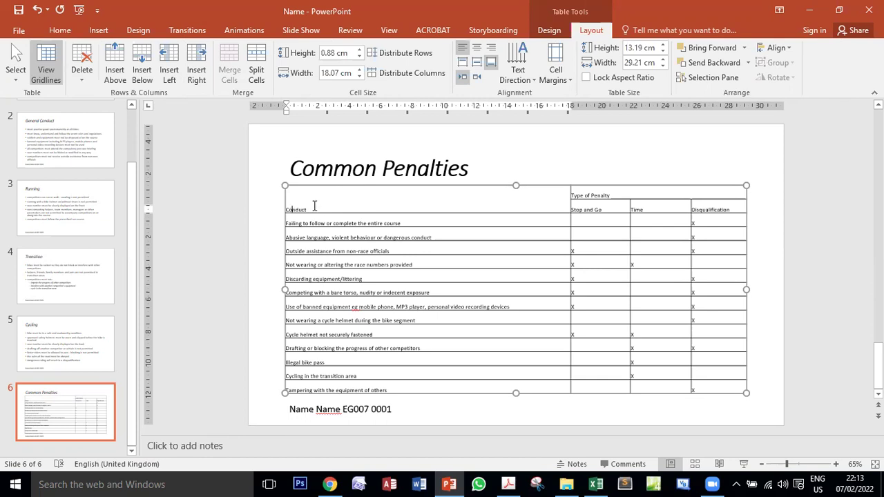
click(476, 53)
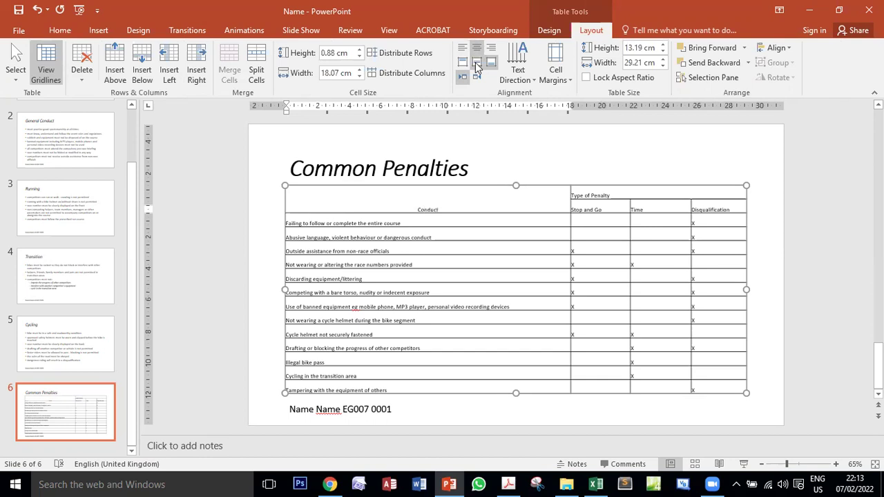
click(476, 64)
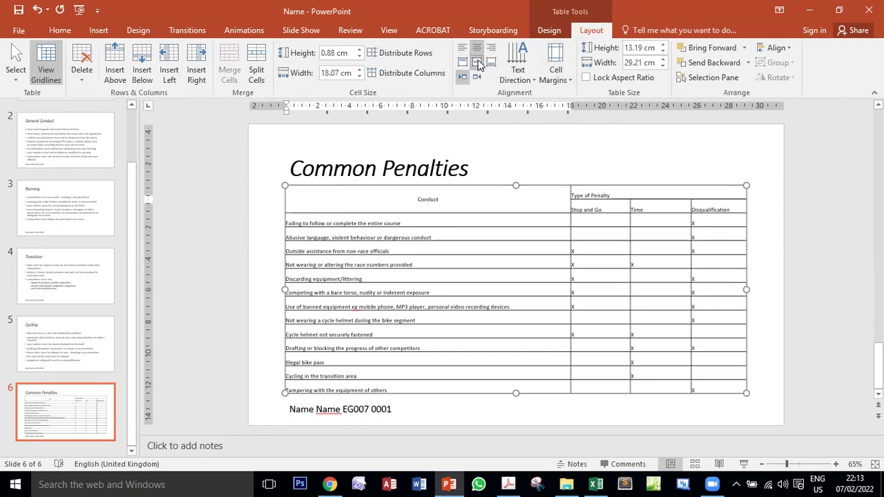
Step: Centre the "Type of Penalty", "Stop and Go", "Time" and "Disqualification" header cells horizontally and vertically
key(alt+Tab)
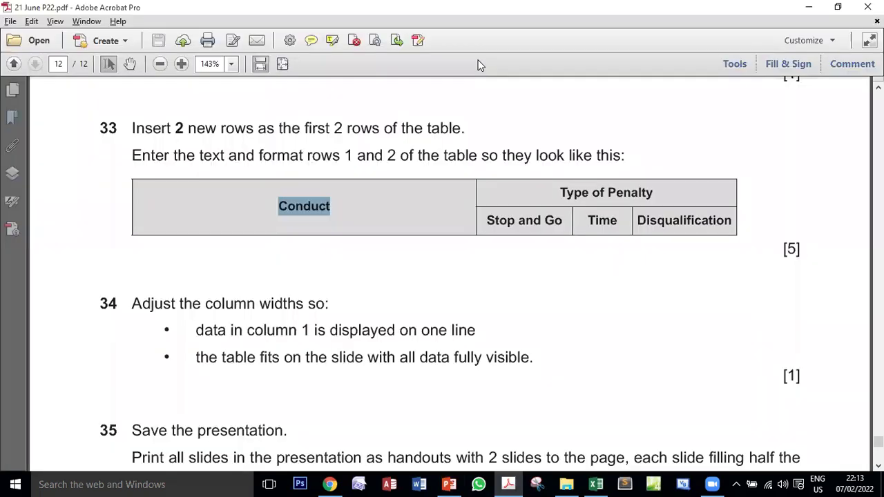
key(alt+Tab)
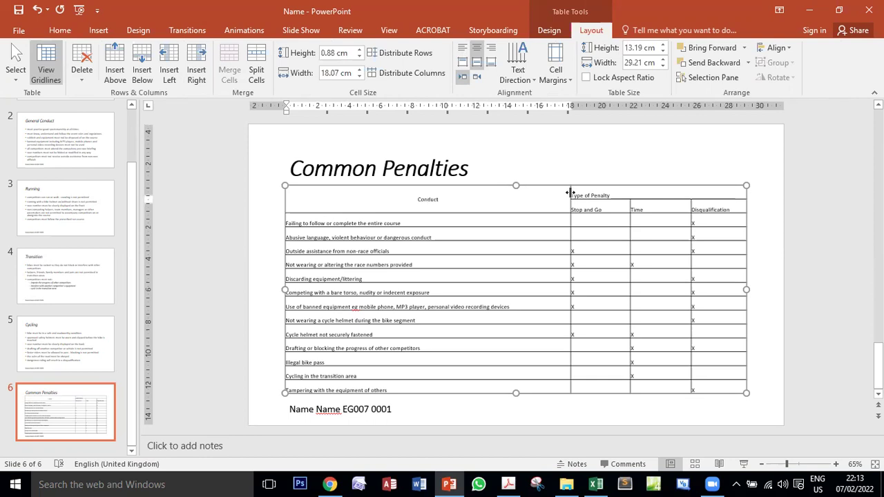
drag(573, 192, 704, 200)
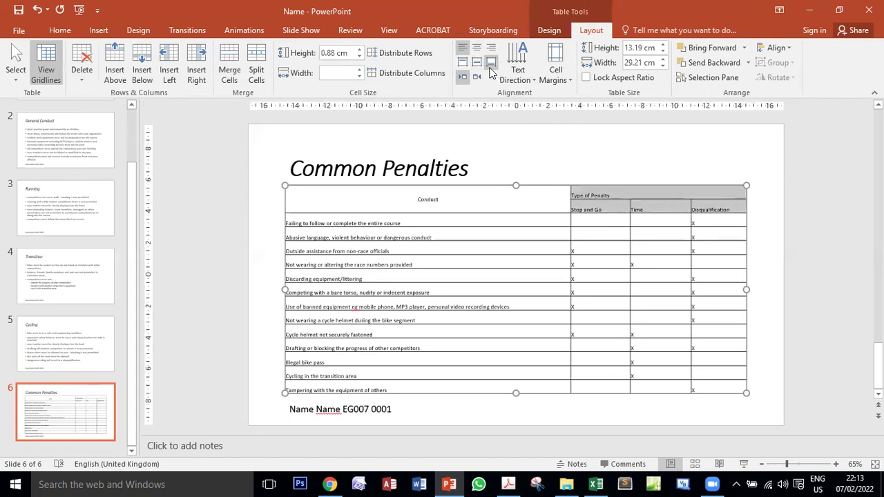
click(477, 49)
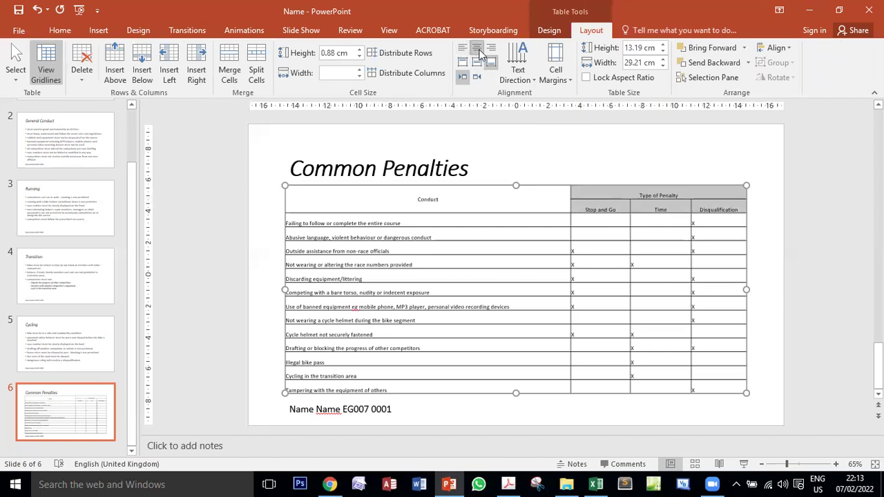
click(477, 63)
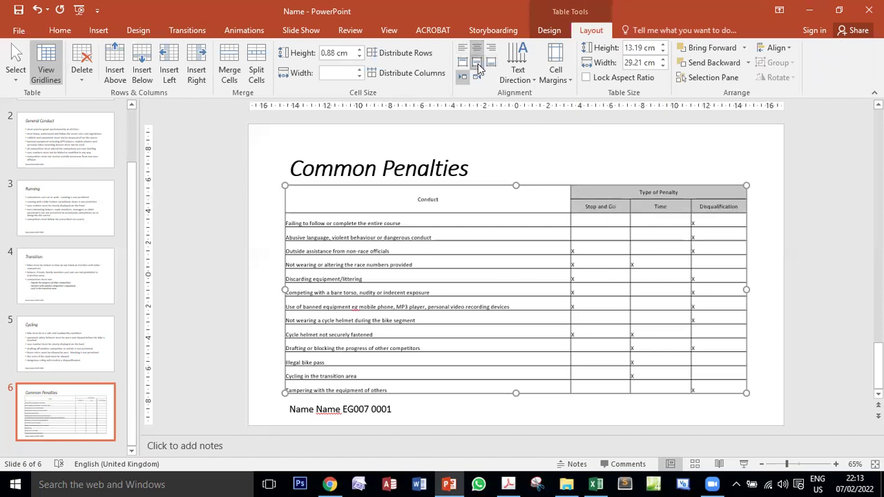
click(514, 205)
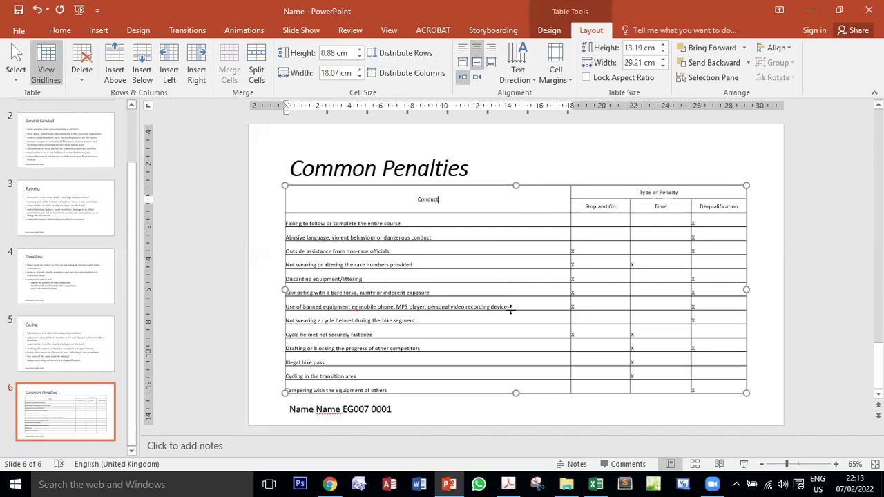
Step: Examine the sample header rows in question 33 of the exam paper and compare their text and formatting with the slide's table
key(alt+Tab)
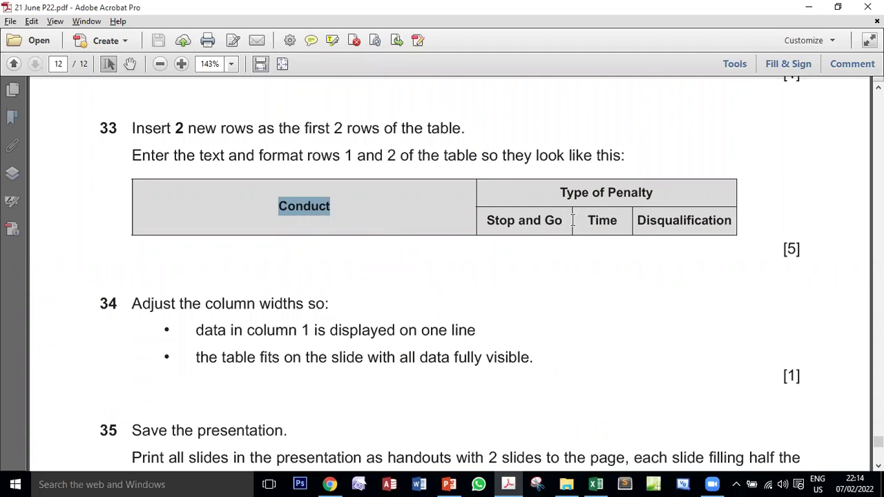
click(322, 205)
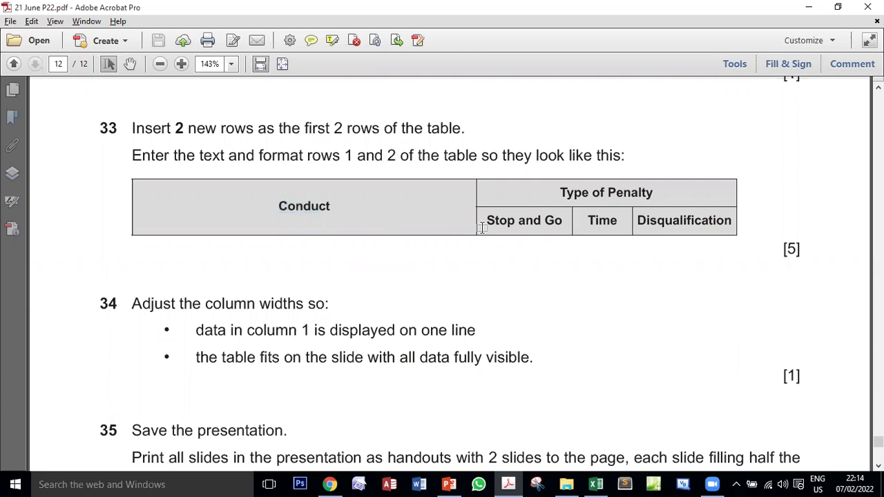
key(alt+Tab)
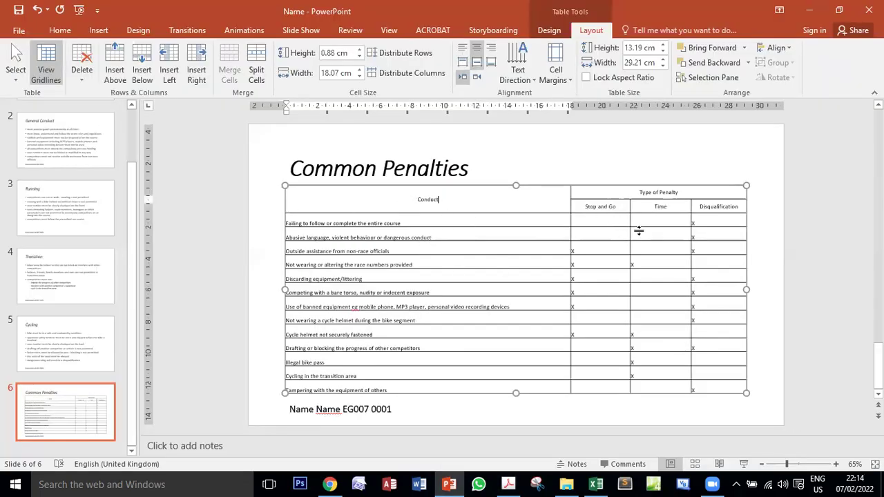
key(alt+Tab)
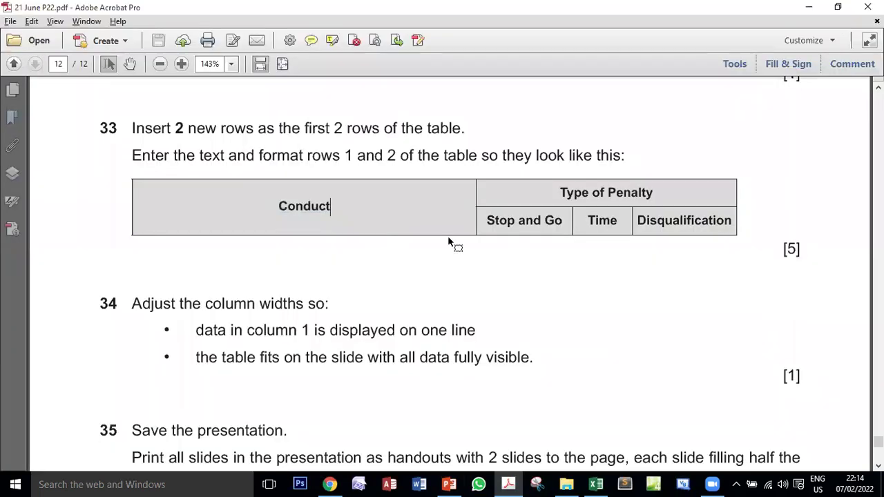
double_click(322, 210)
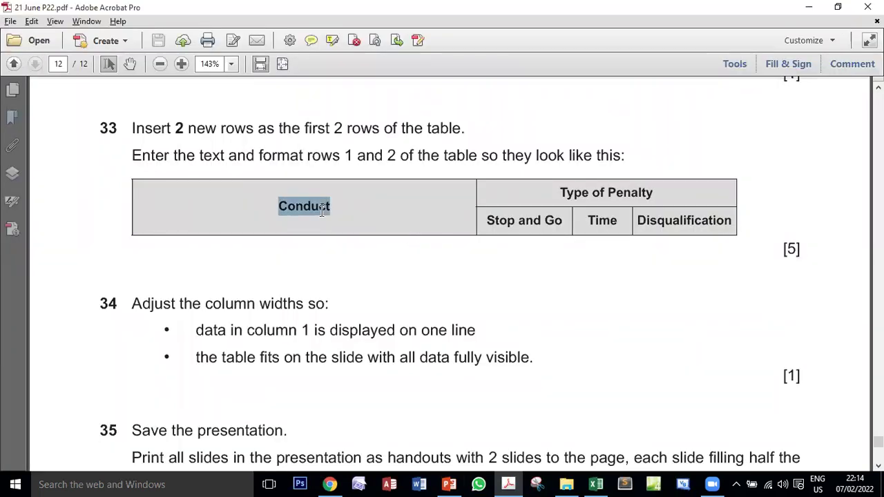
key(alt+Tab)
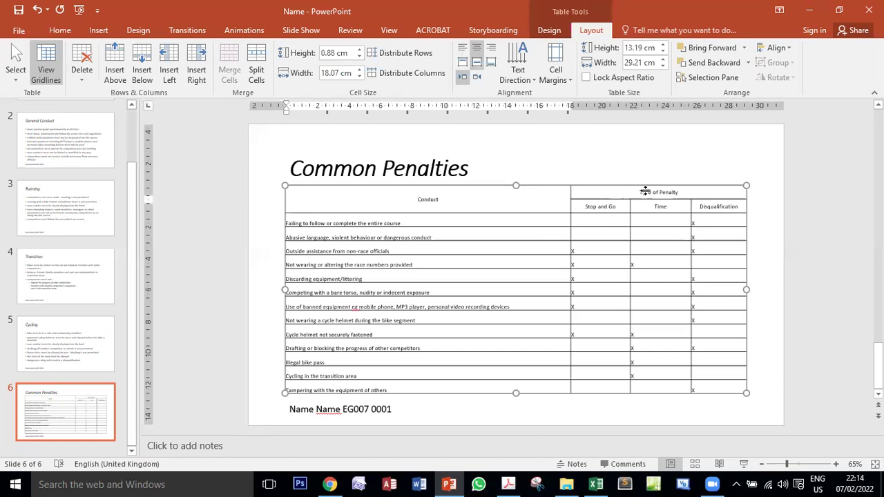
key(alt+Tab)
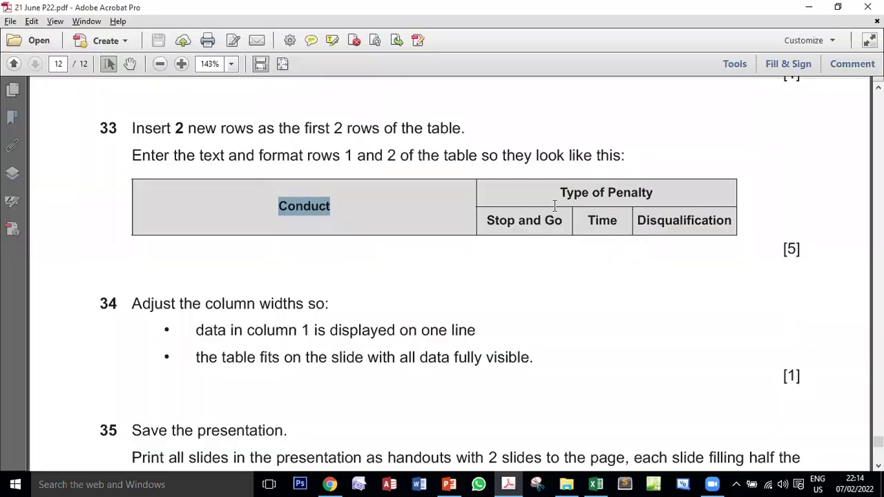
triple_click(621, 192)
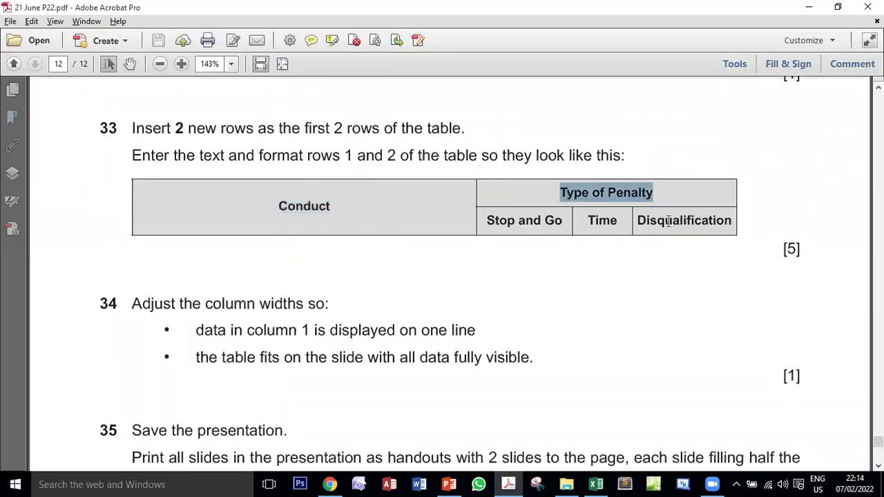
click(667, 220)
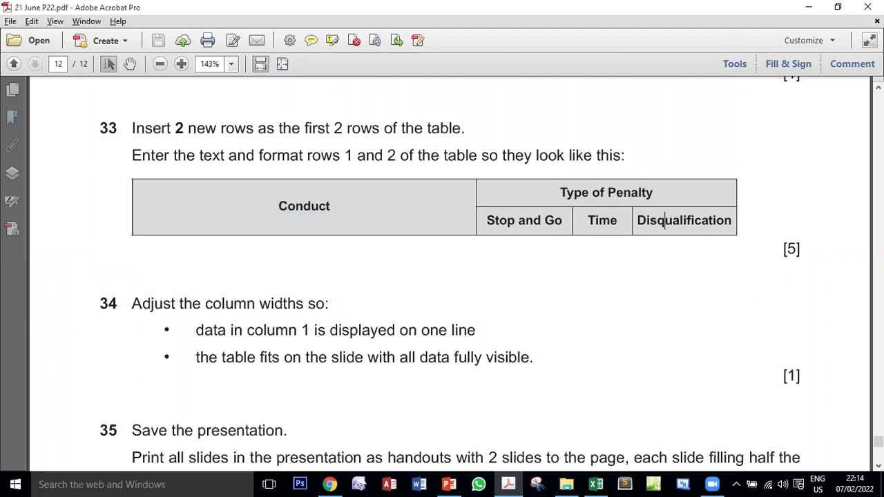
double_click(791, 249)
key(alt+Tab)
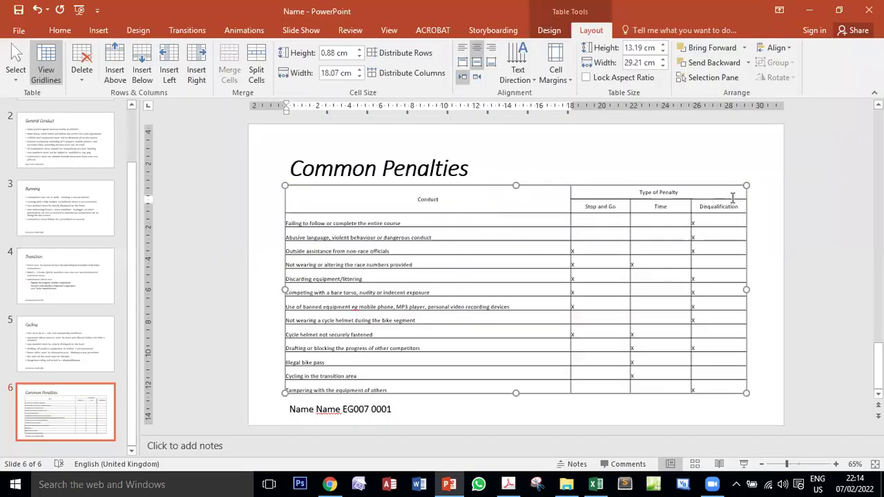
Step: Select all header cells in rows 1 and 2 of the Common Penalties table and bring up the table design options
drag(735, 202, 528, 194)
click(602, 223)
key(alt+Tab)
double_click(310, 207)
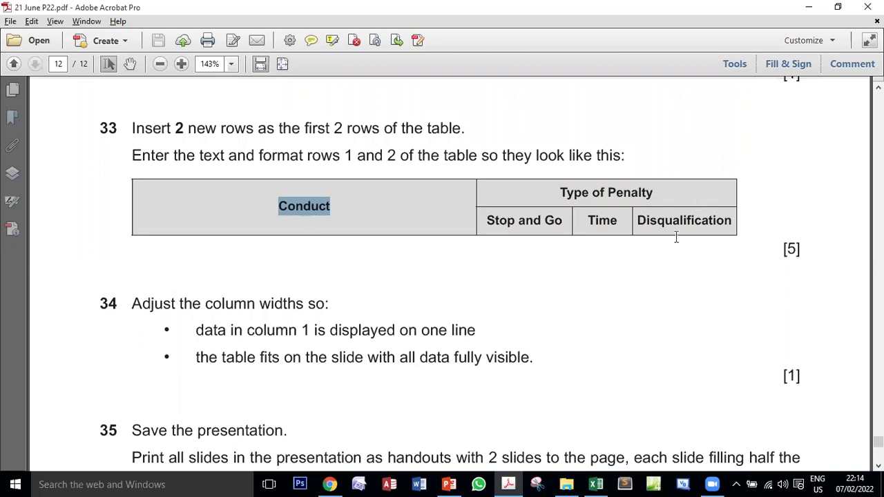
key(alt+Tab)
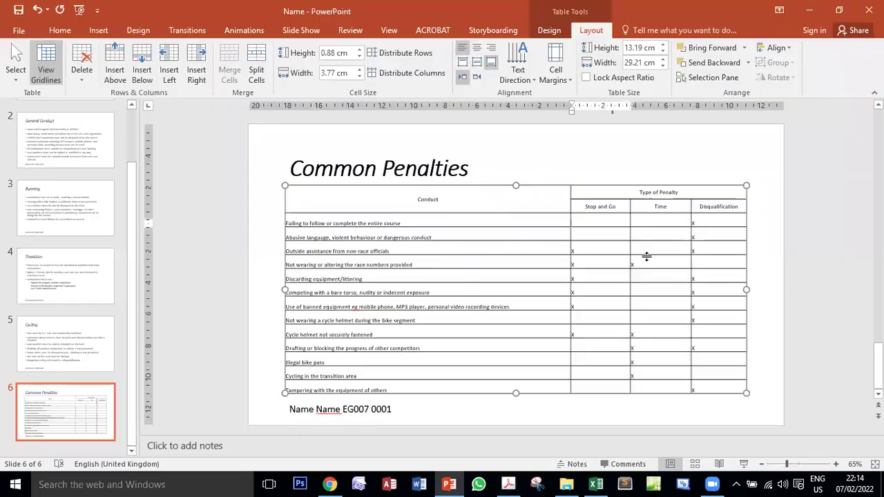
drag(742, 205, 533, 192)
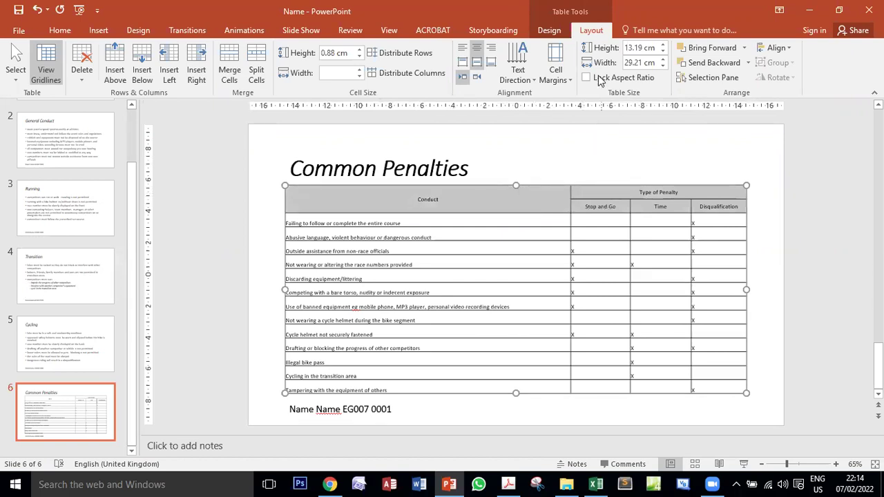
click(557, 32)
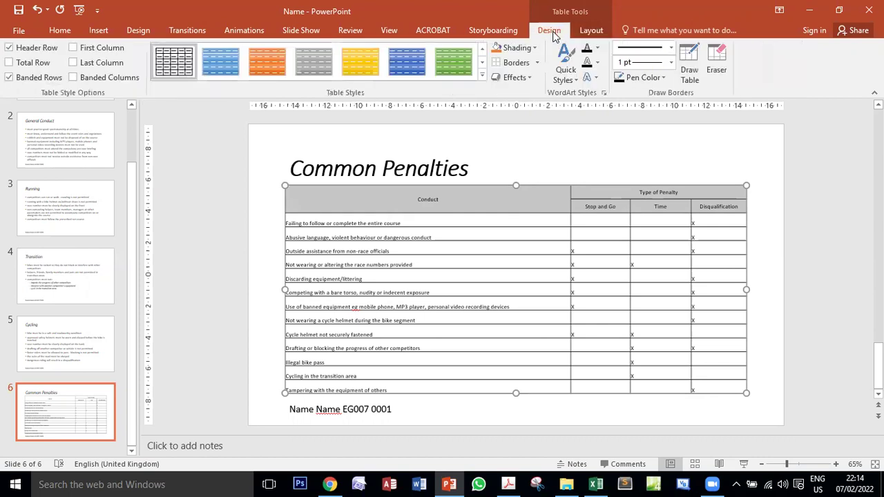